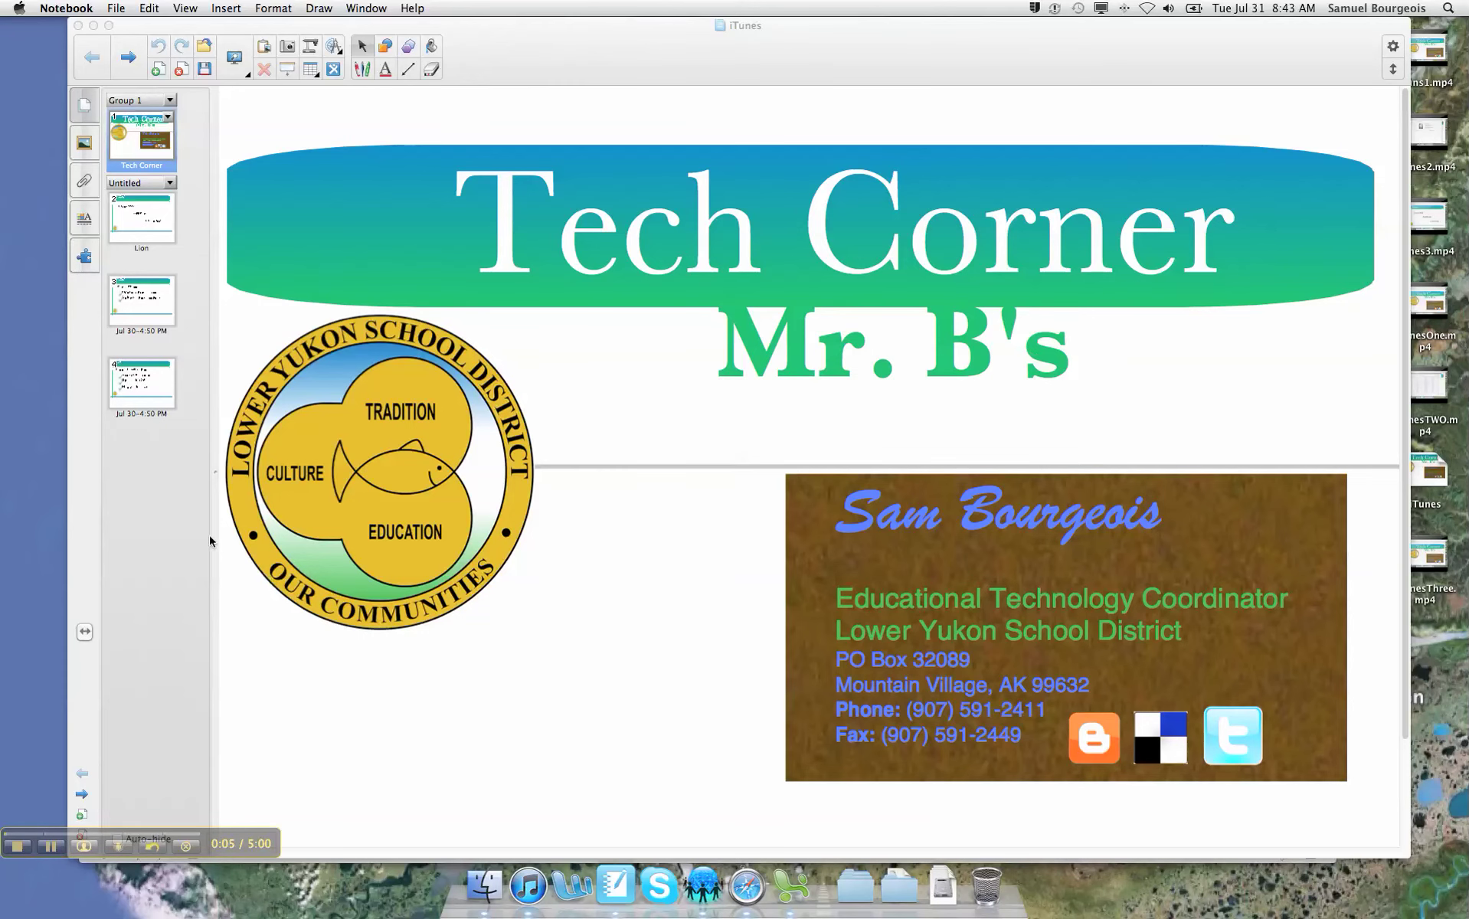
Show the iPad slide listing what iTunes is used for, and switch to iTunes with the DO Ed Tech device selected
left_click(153, 389)
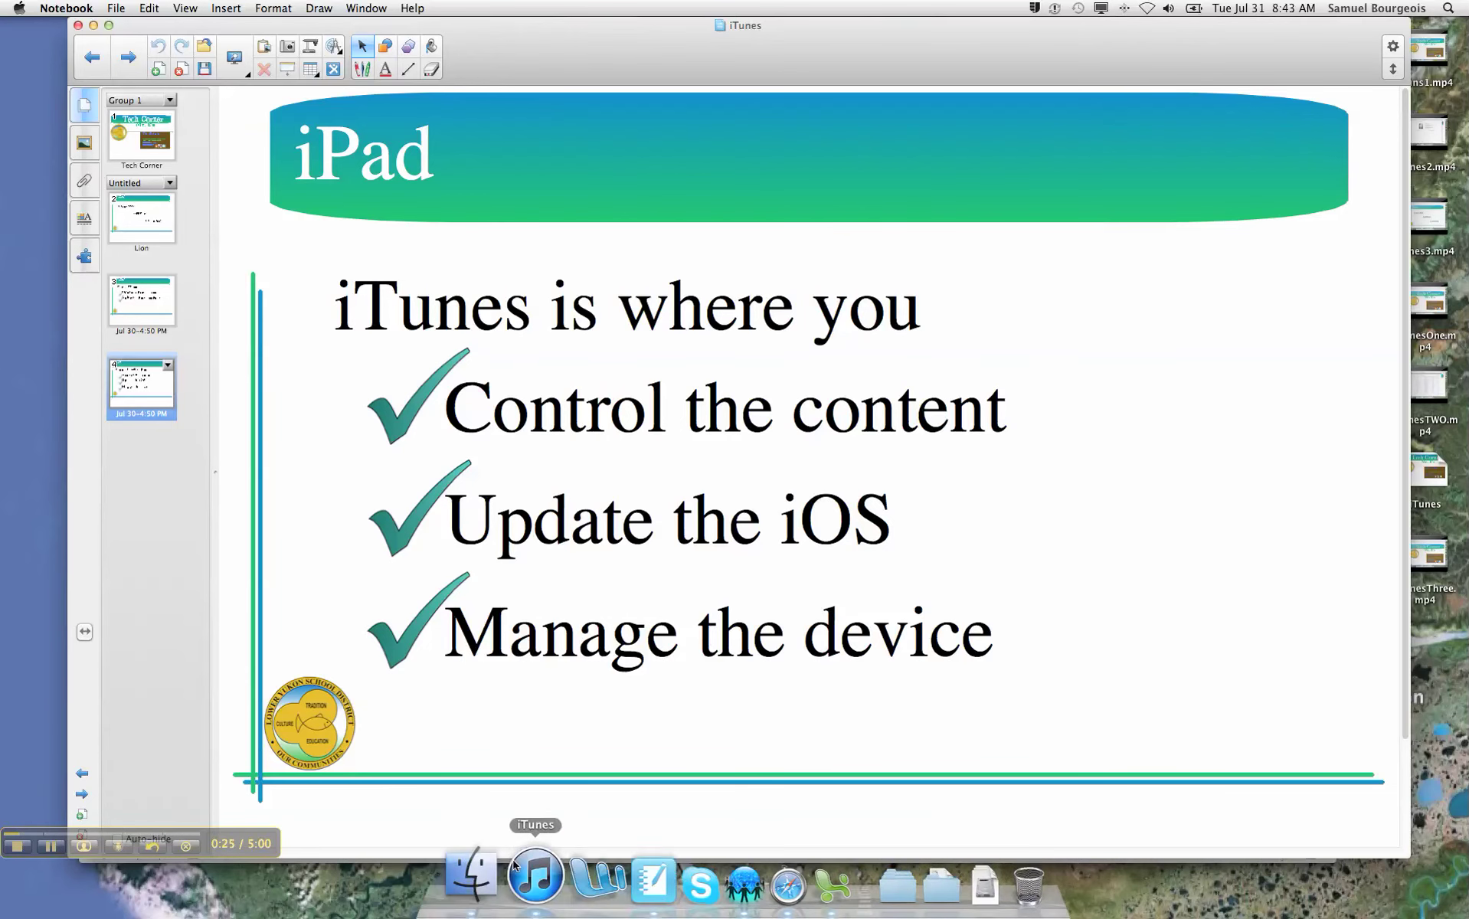
left_click(528, 878)
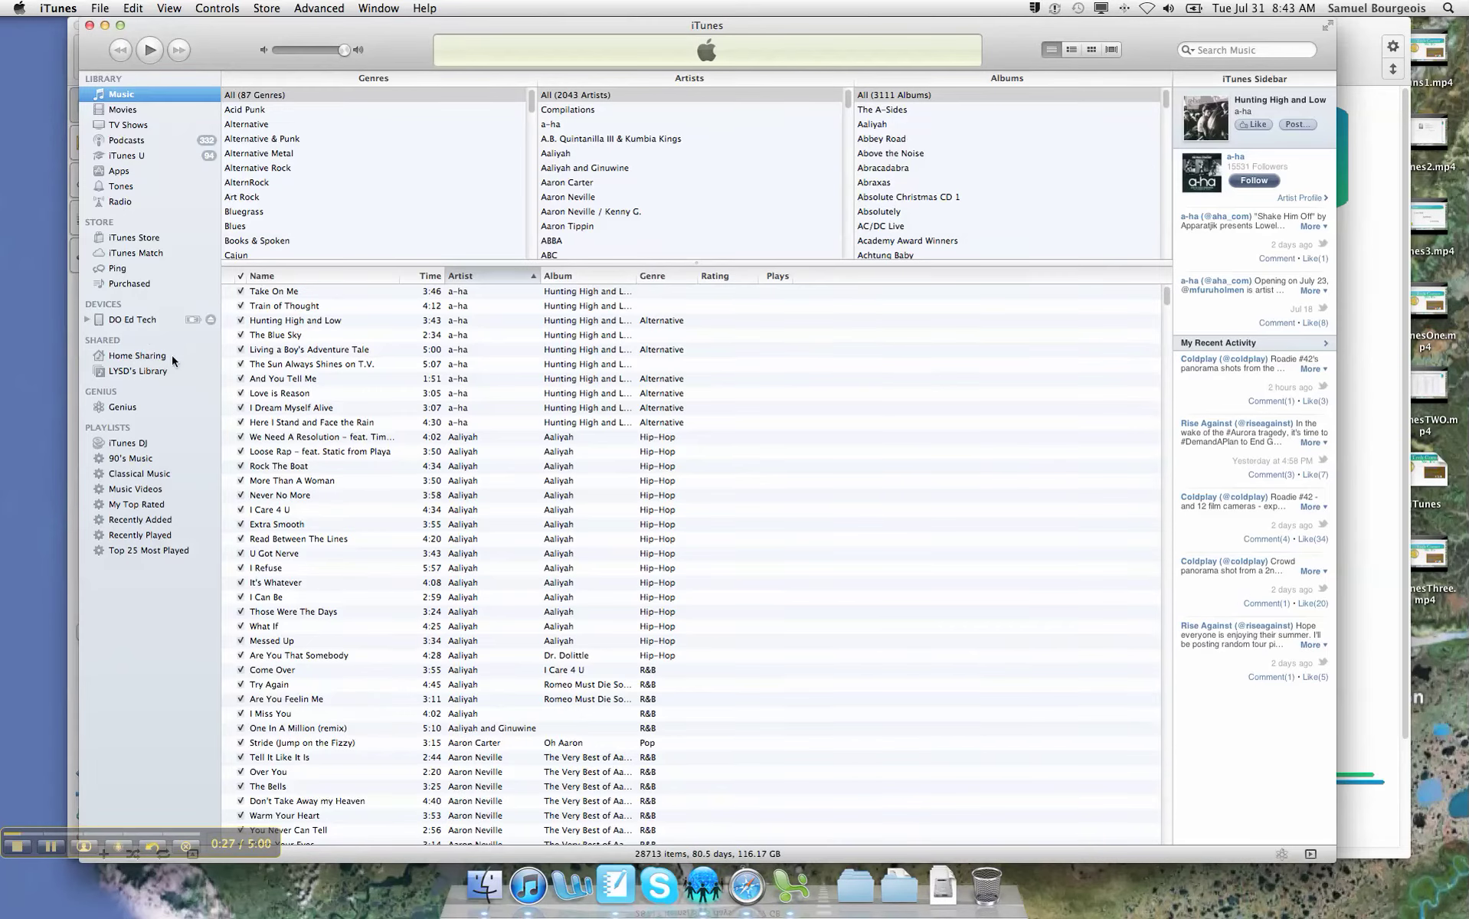
left_click(118, 319)
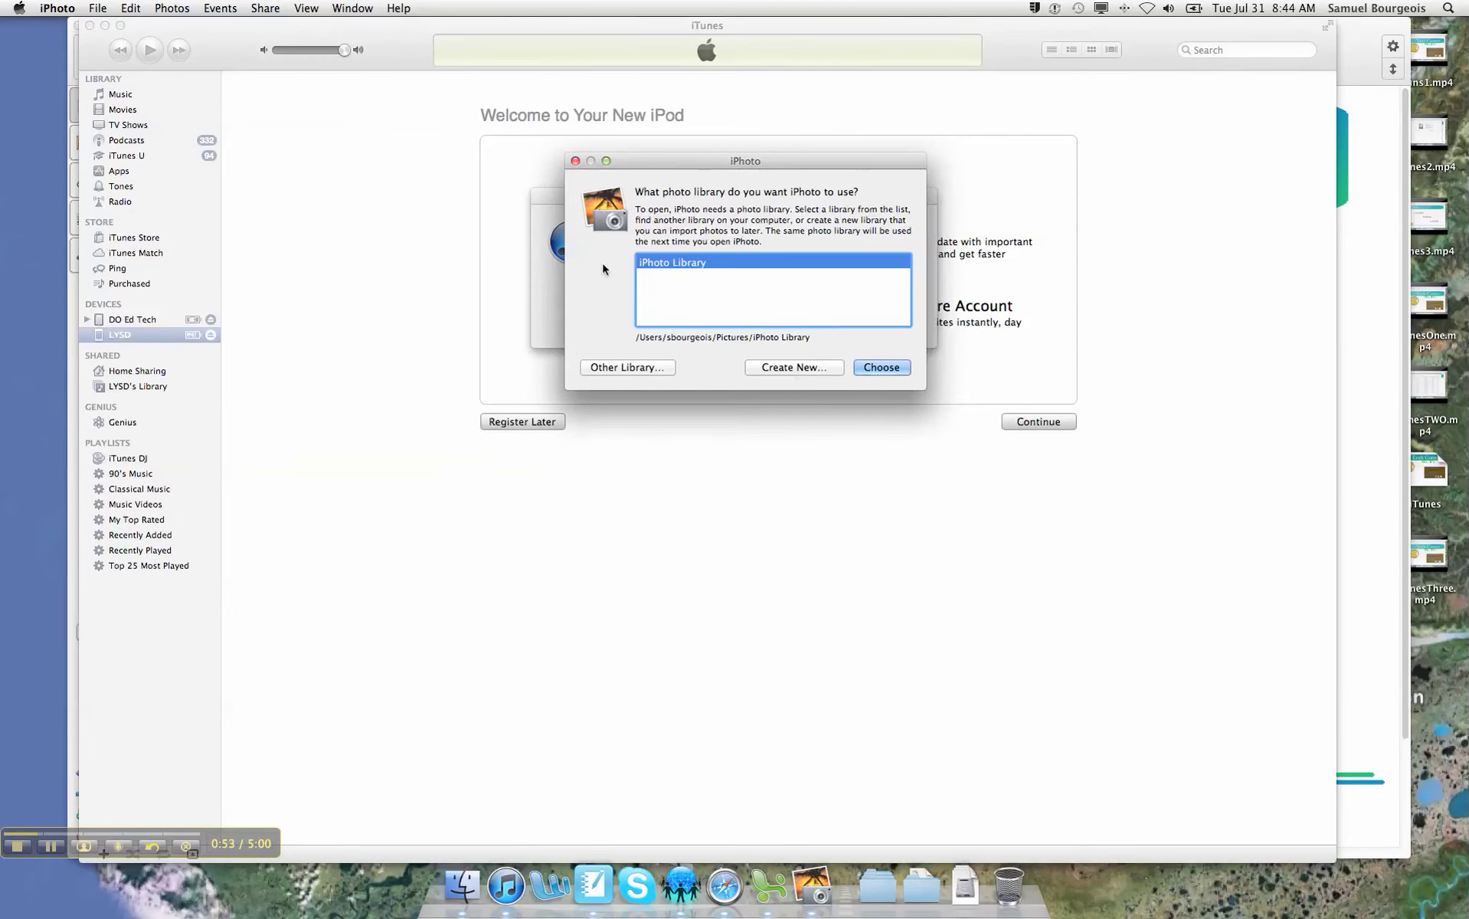
Quit iPhoto and dismiss the LYSD iPod's setup prompts, declining the 5.1.1 software update and postponing registration
key("super+q")
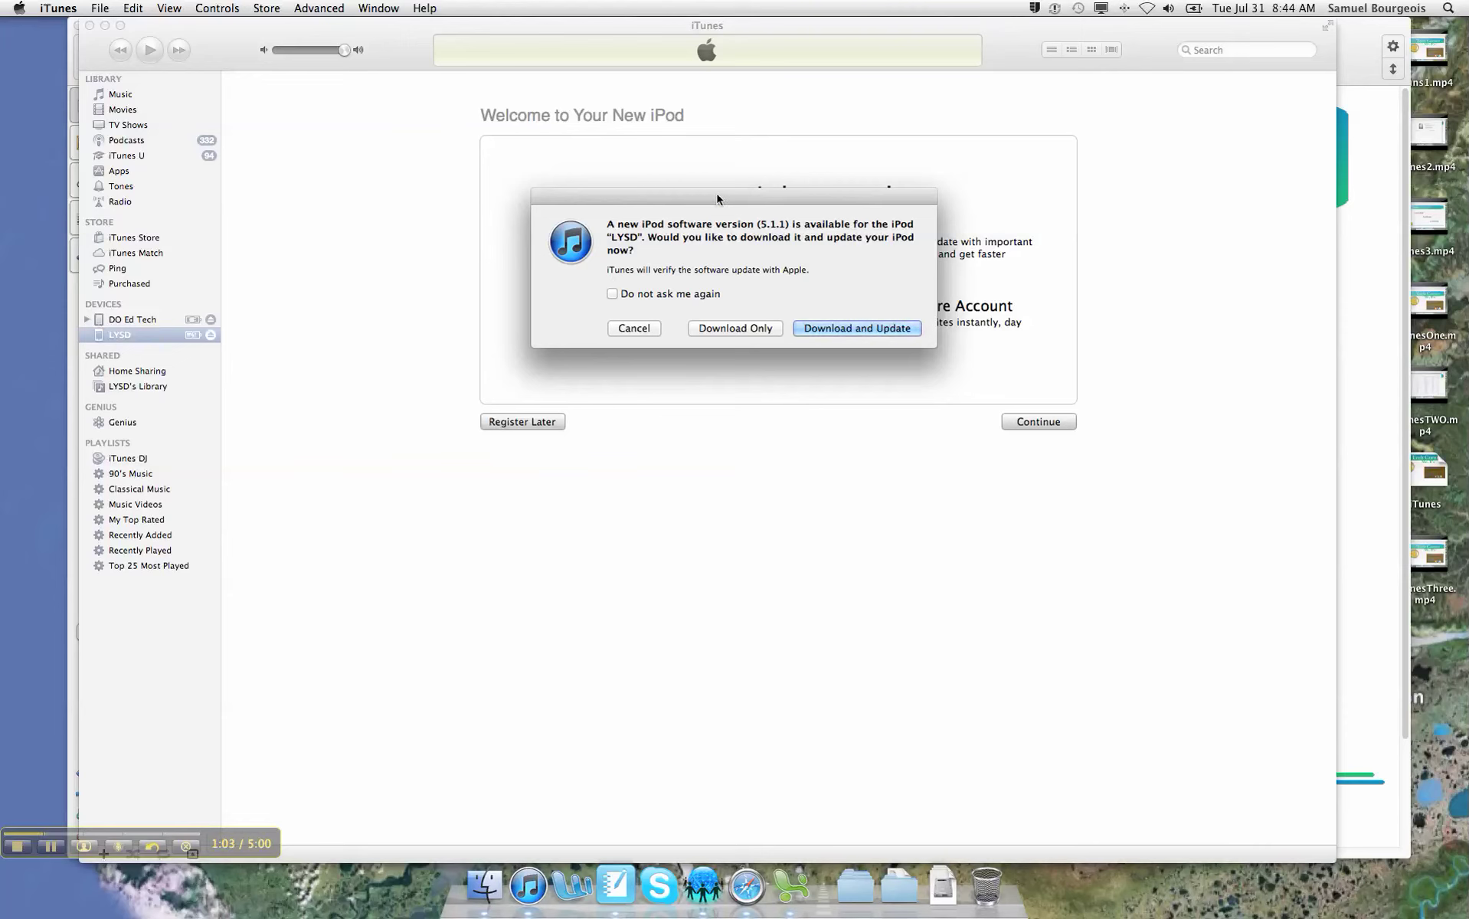
left_click_drag(717, 198, 721, 214)
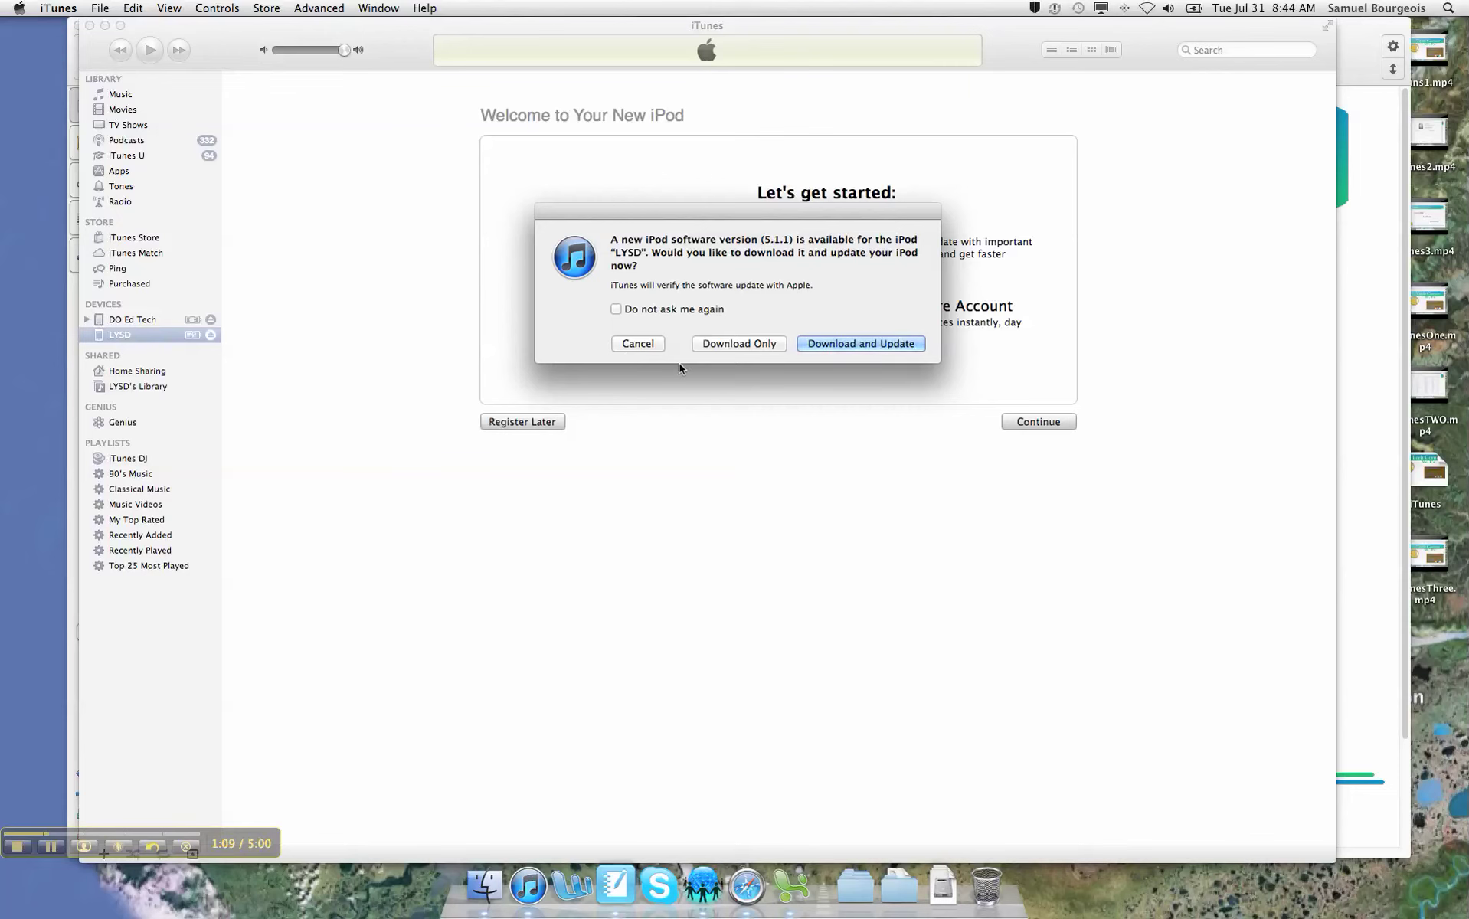
left_click(635, 344)
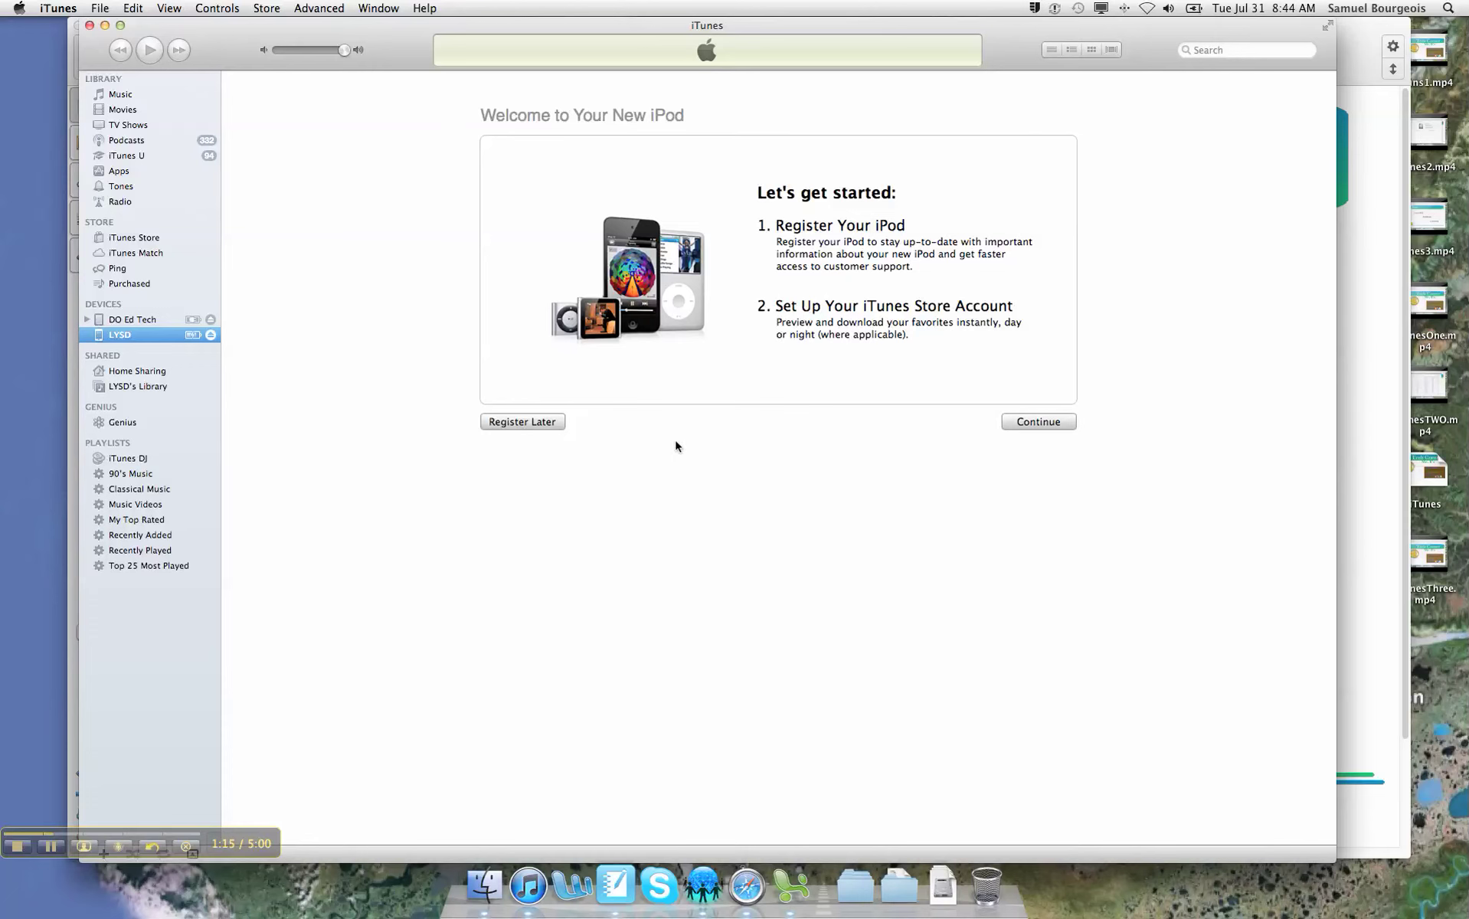
left_click(507, 422)
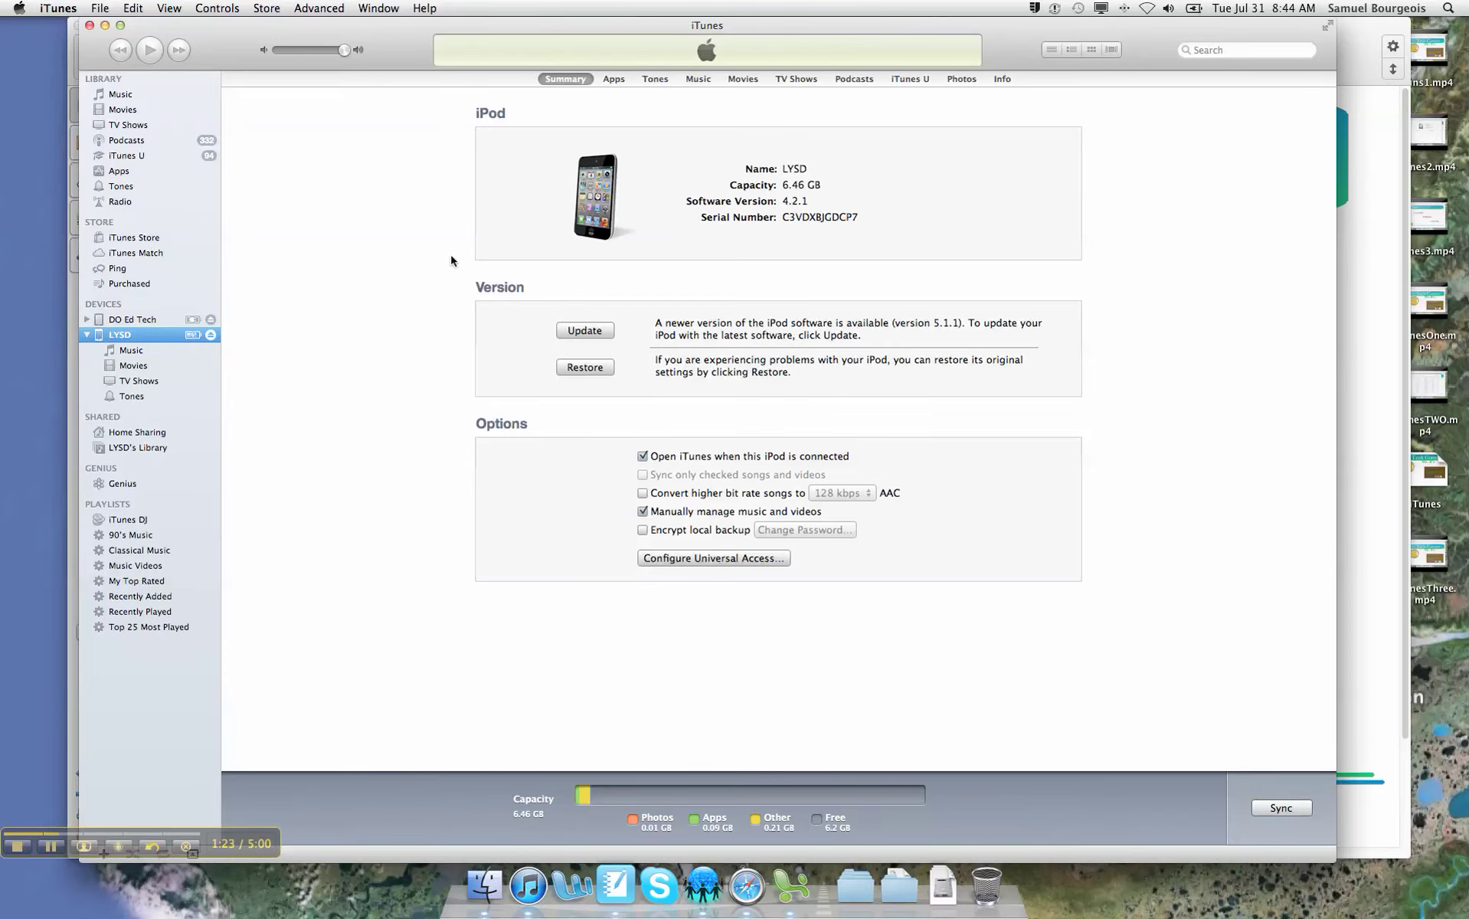
Expand the DO Ed Tech device's contents and compare its summary page with the LYSD iPod's
left_click(87, 319)
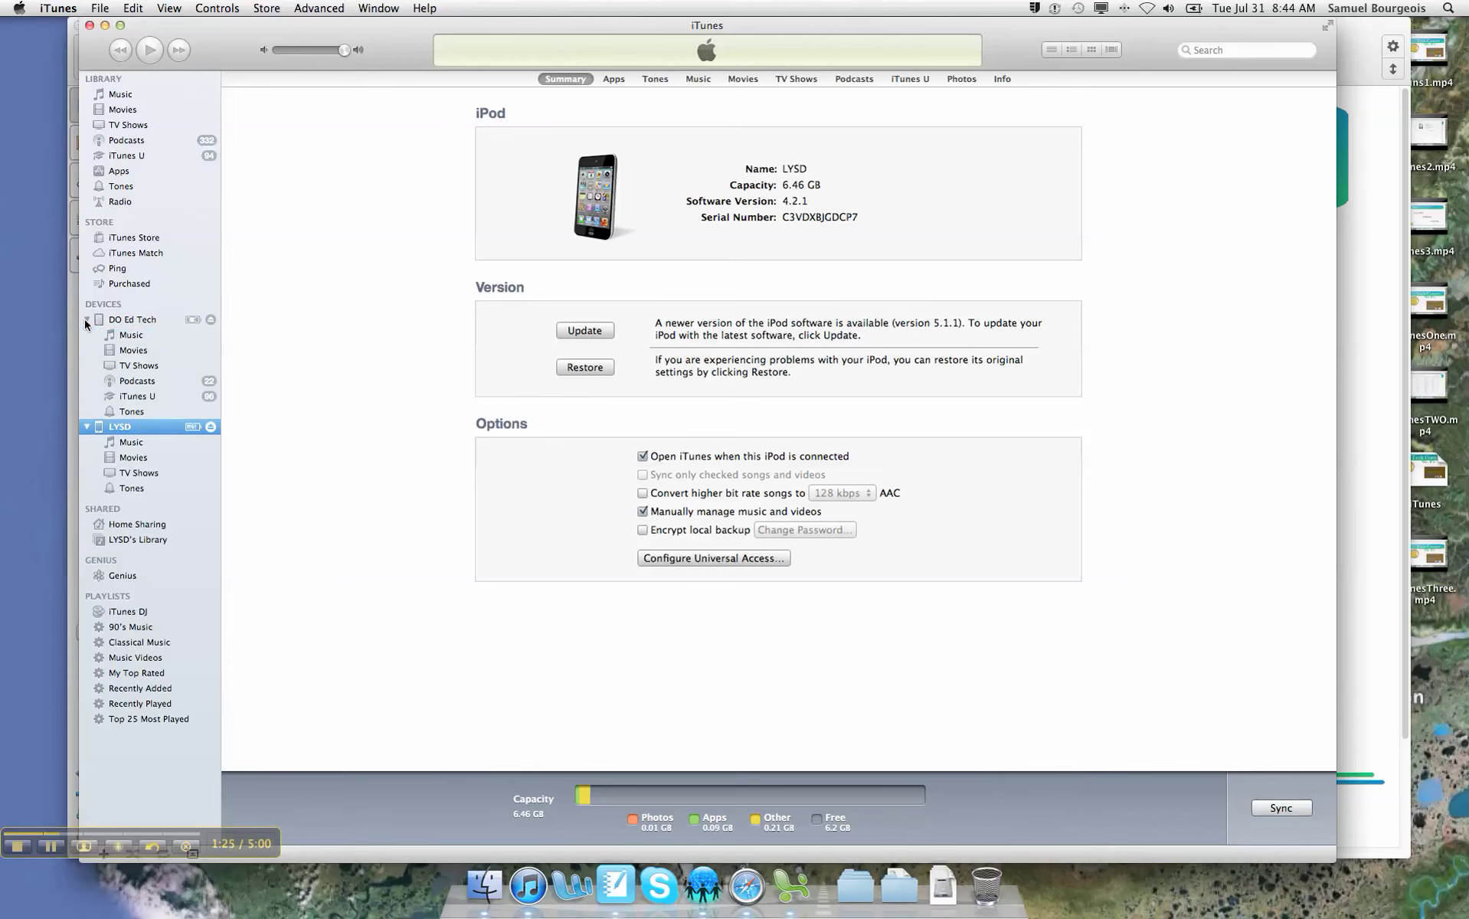
left_click(124, 322)
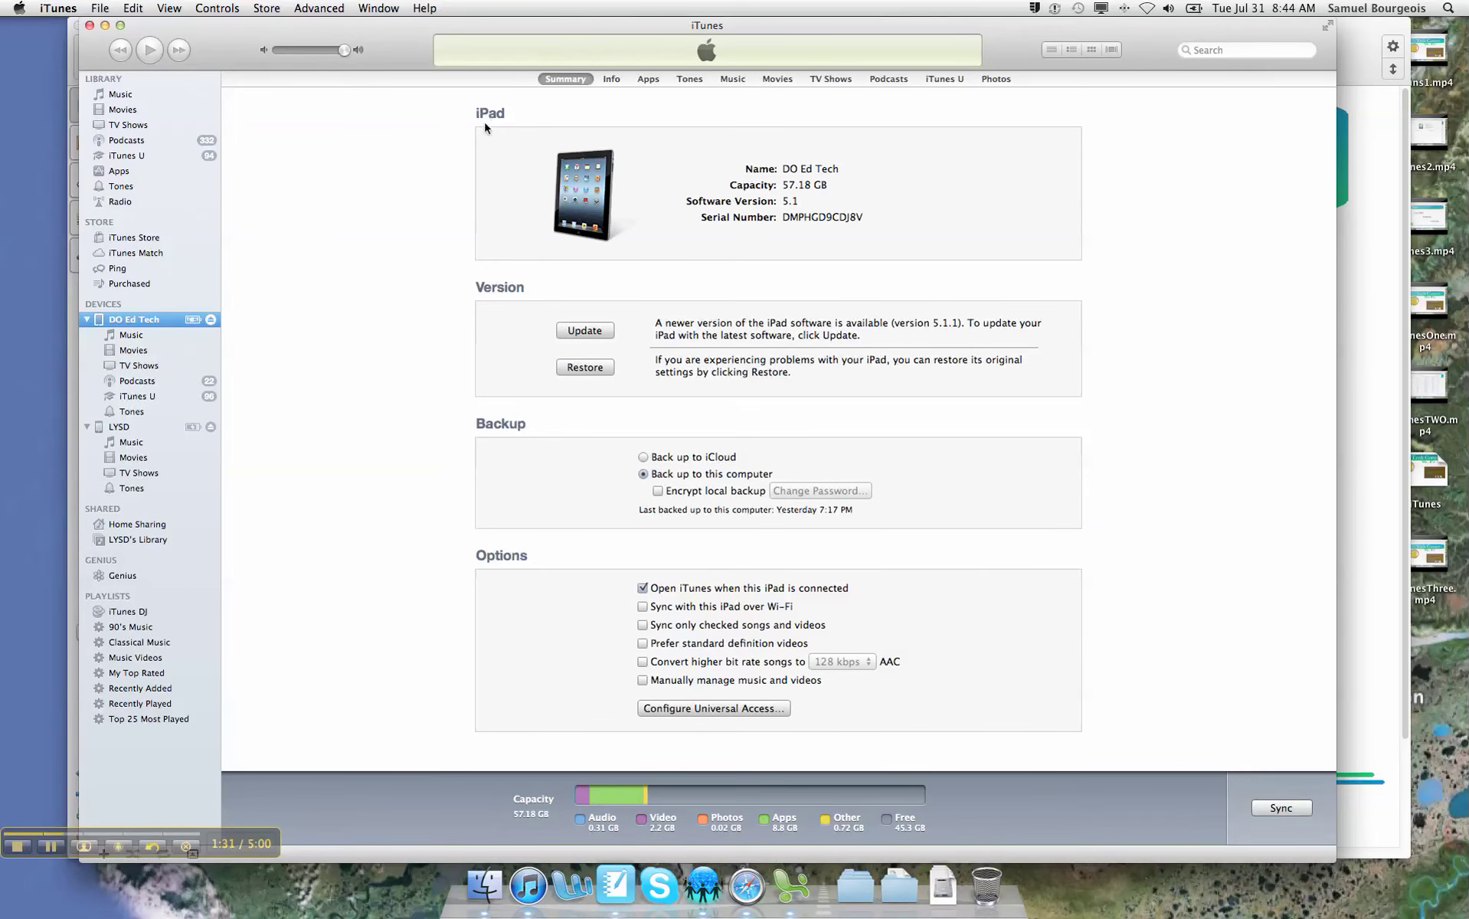
left_click(119, 428)
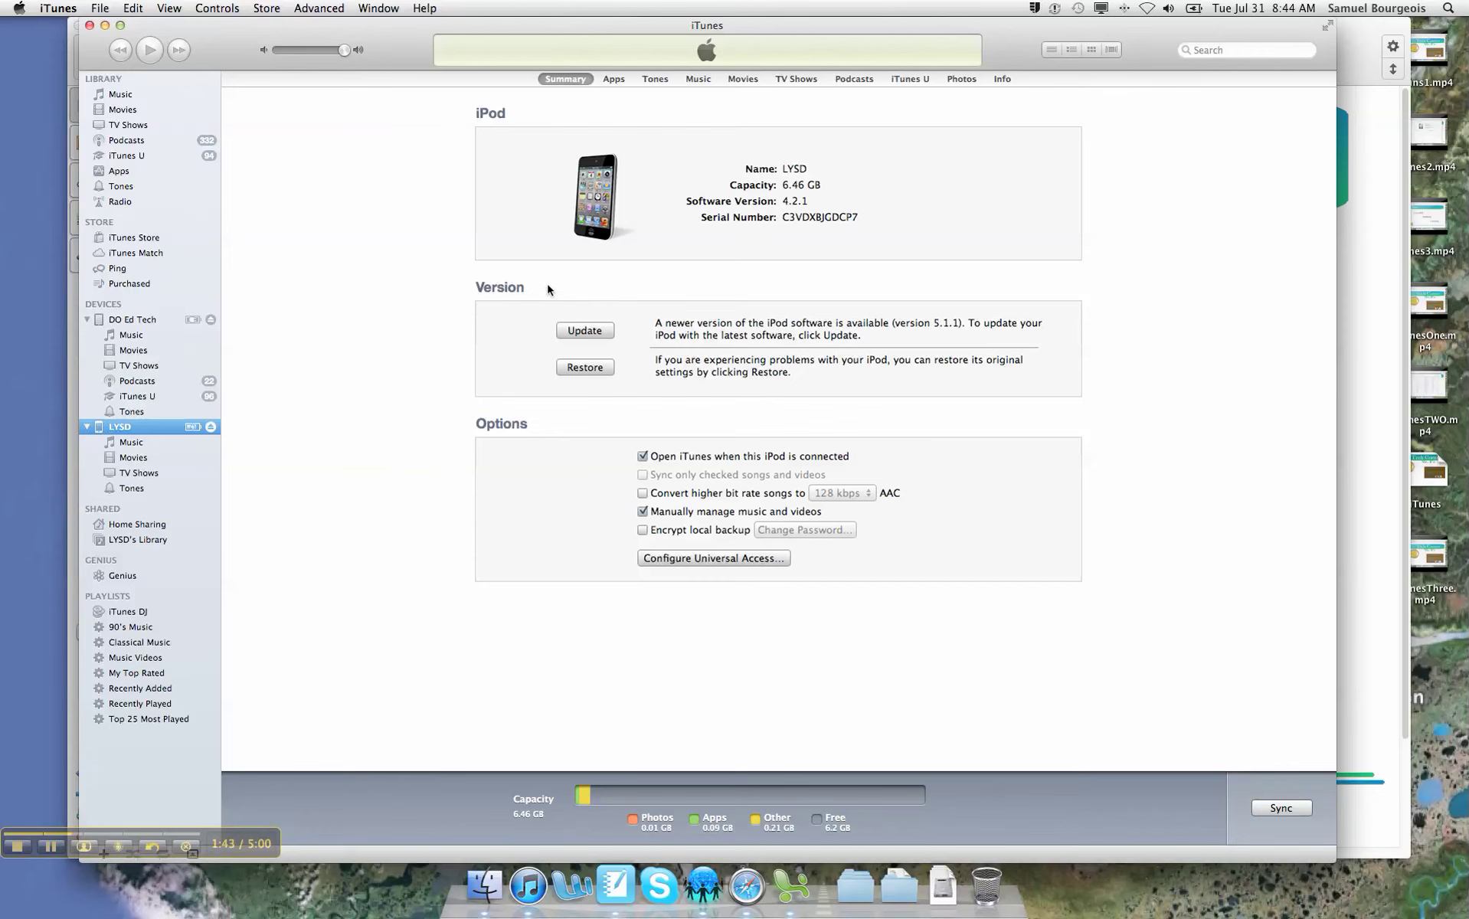
Turn on app syncing for the LYSD iPod, agreeing to replace its existing apps with those from this library
left_click(613, 80)
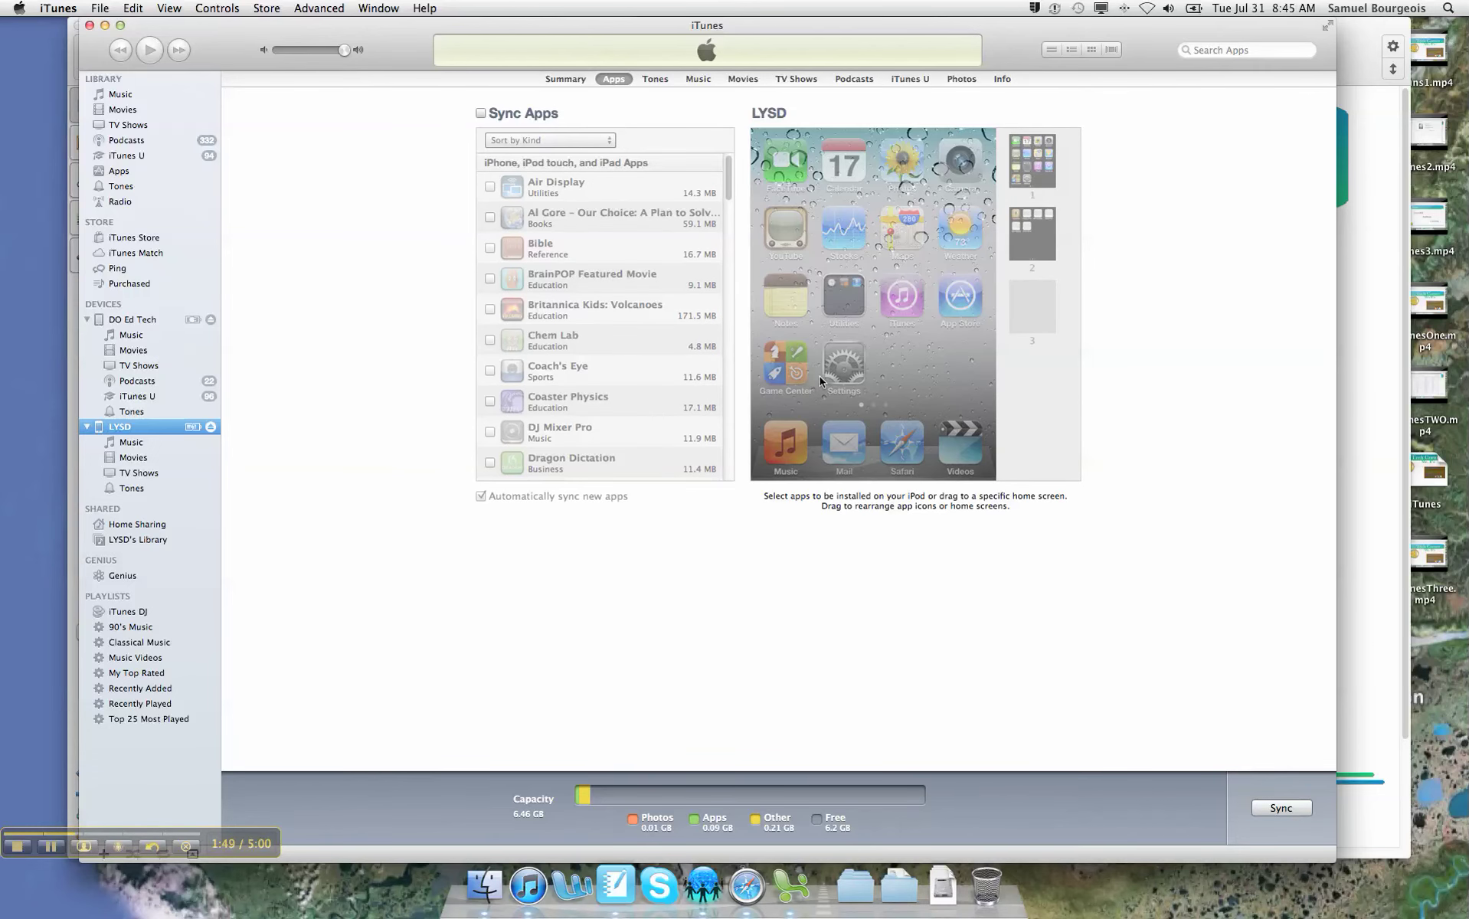
left_click(481, 114)
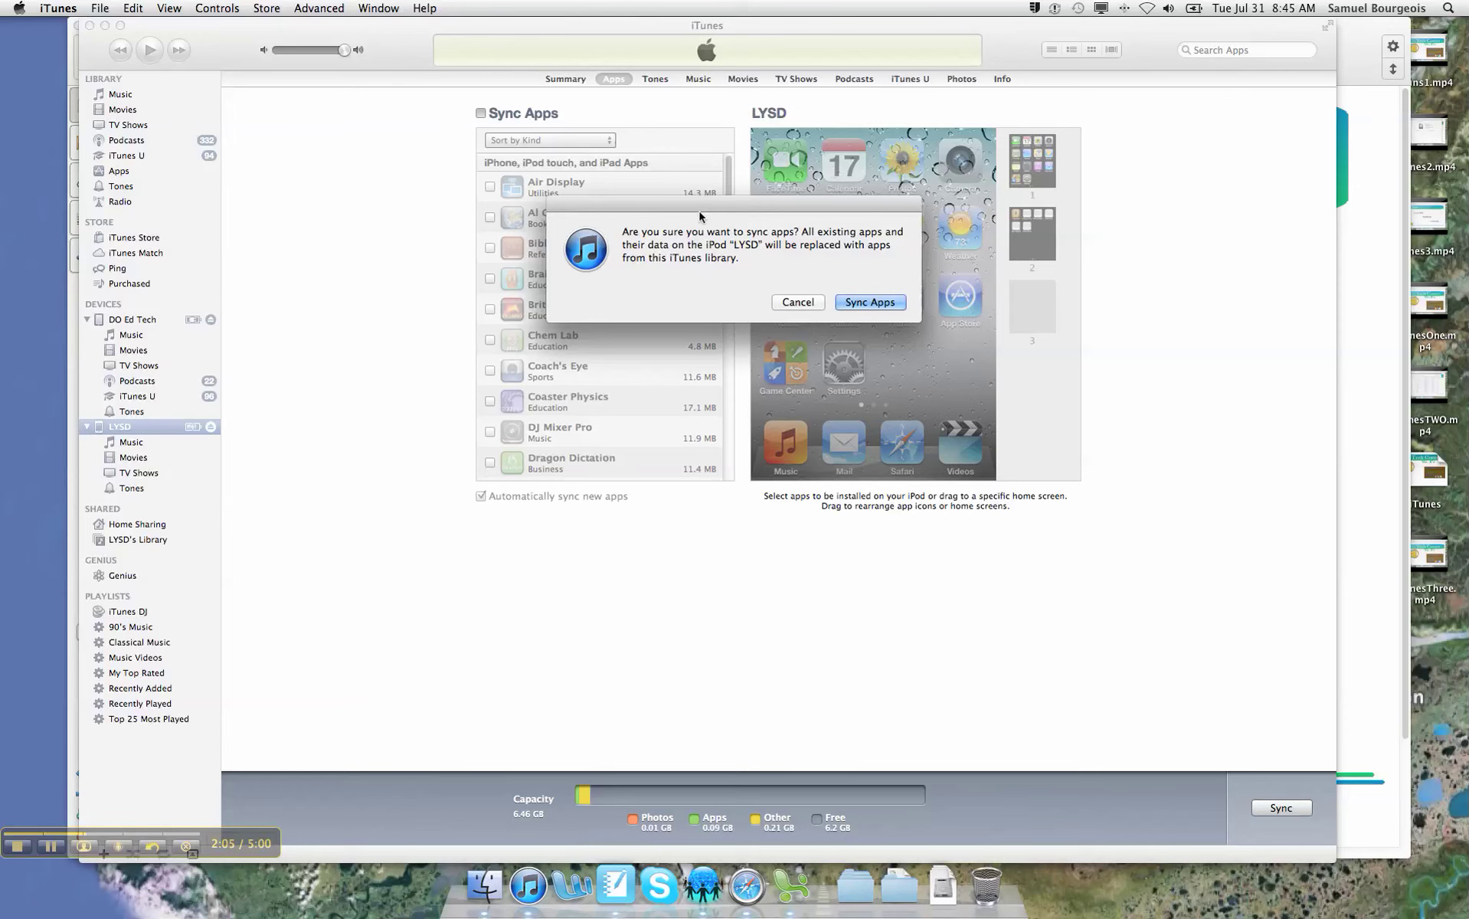
left_click(862, 303)
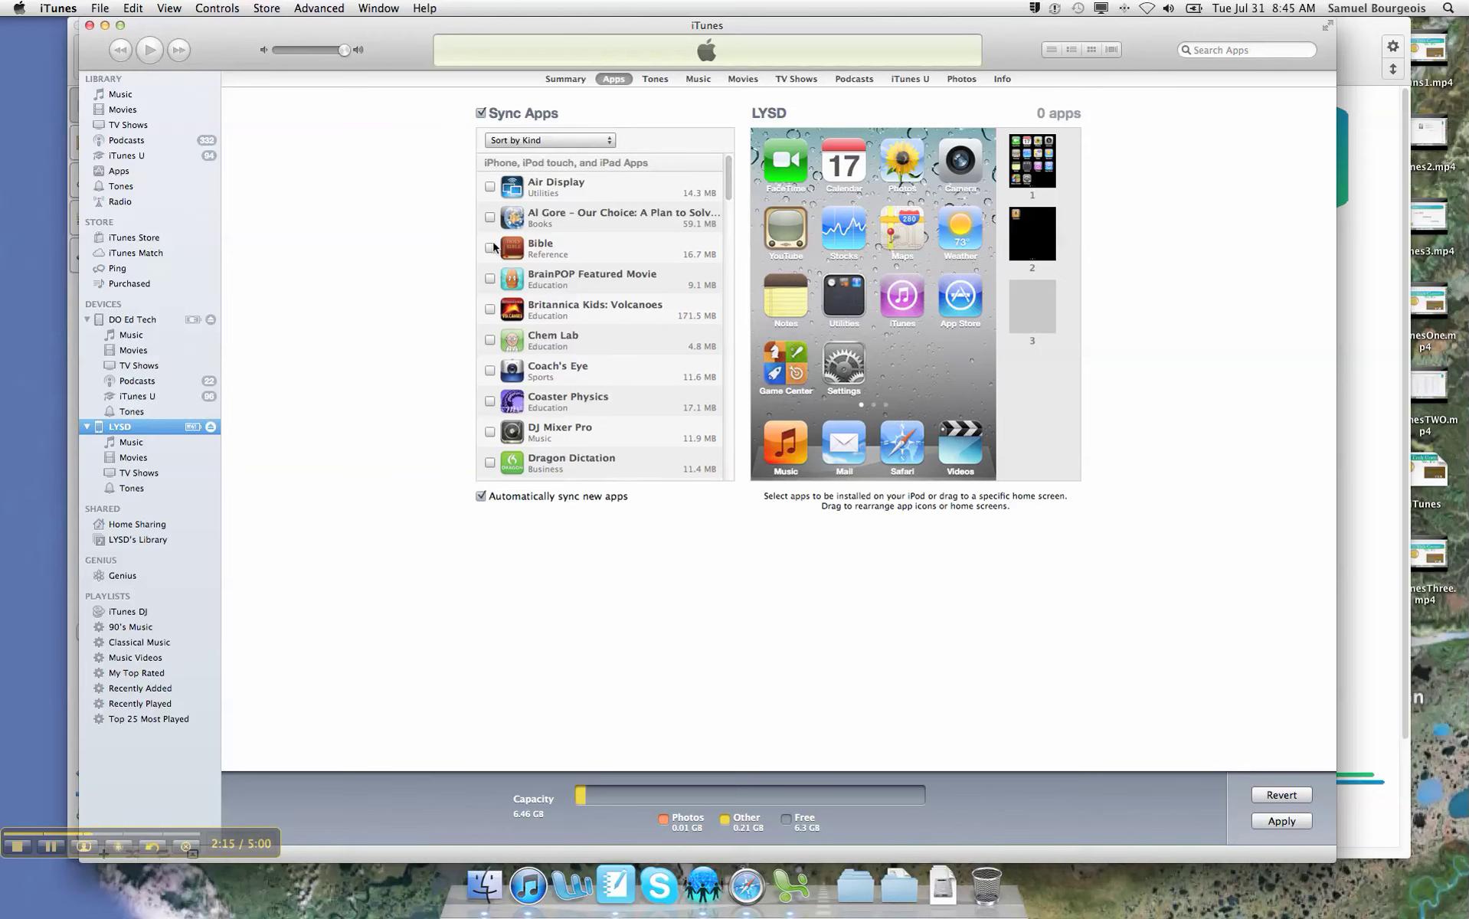
Select BrainPOP Featured Movie, Britannica Kids: Volcanoes, Chem Lab and Coaster Physics for syncing to the iPod
left_click(490, 279)
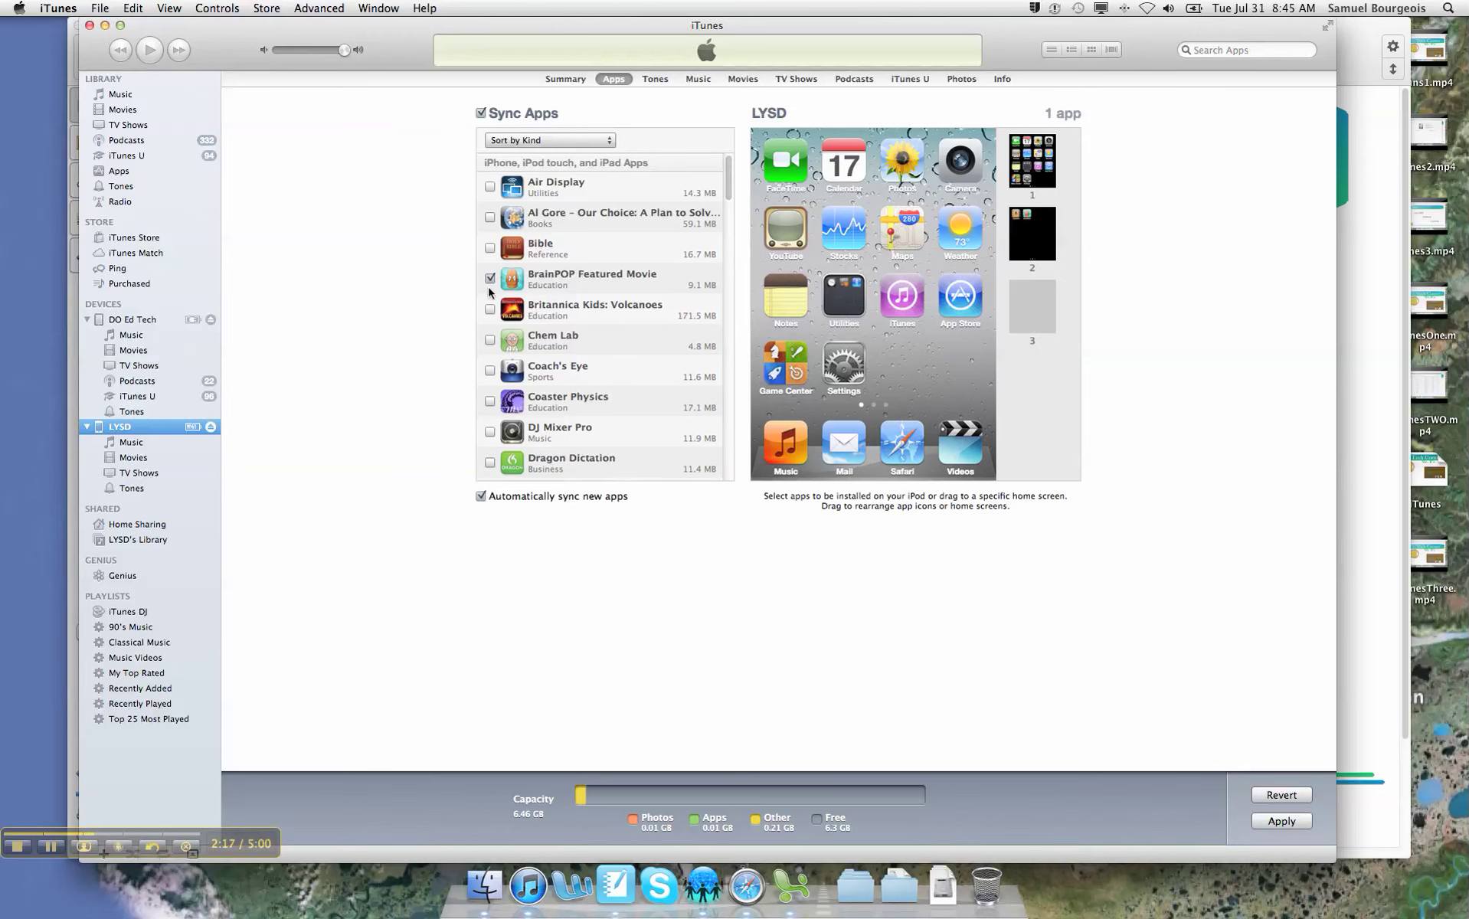
scroll(491, 295, "down", 1)
left_click(490, 304)
left_click(491, 334)
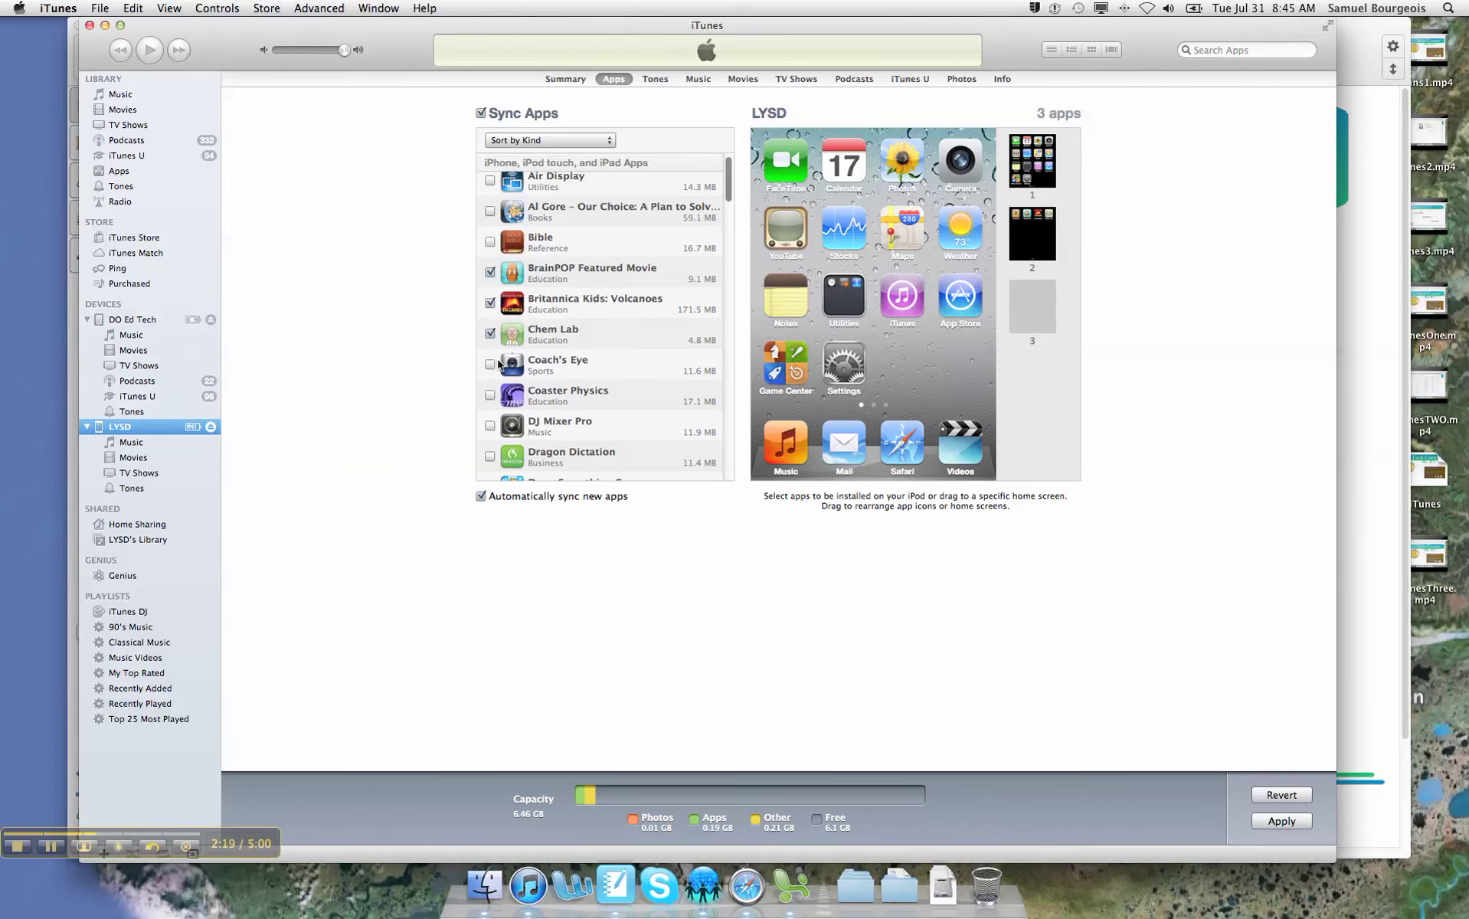
left_click(499, 404)
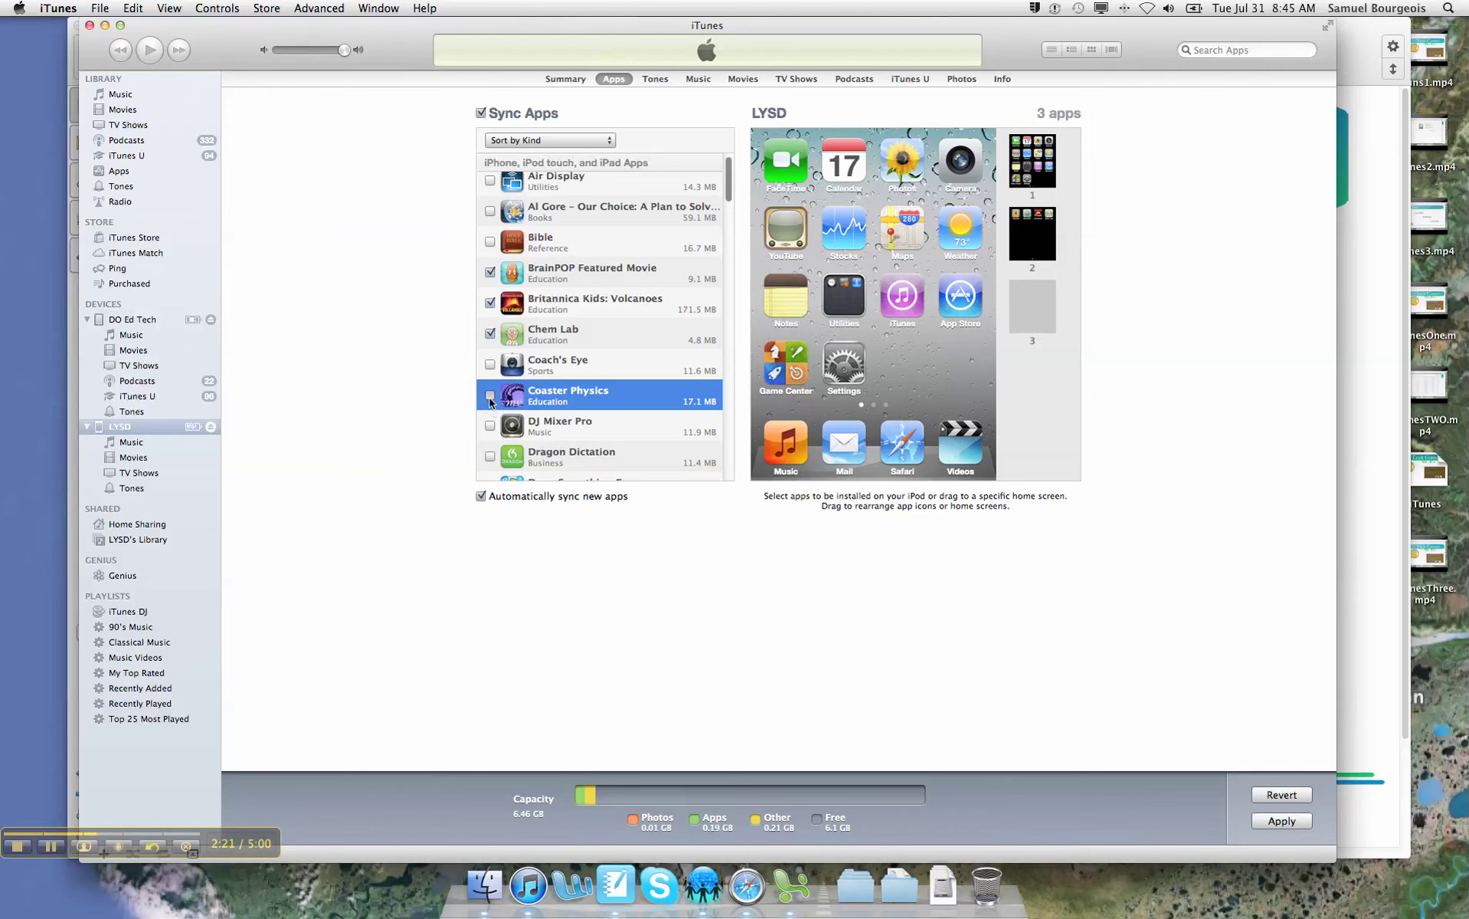
left_click(490, 395)
Add FirstClass Mobile, Flashcards* and PD 360 to the apps synced to the iPod
scroll(490, 398, "down", 3)
scroll(490, 402, "down", 2)
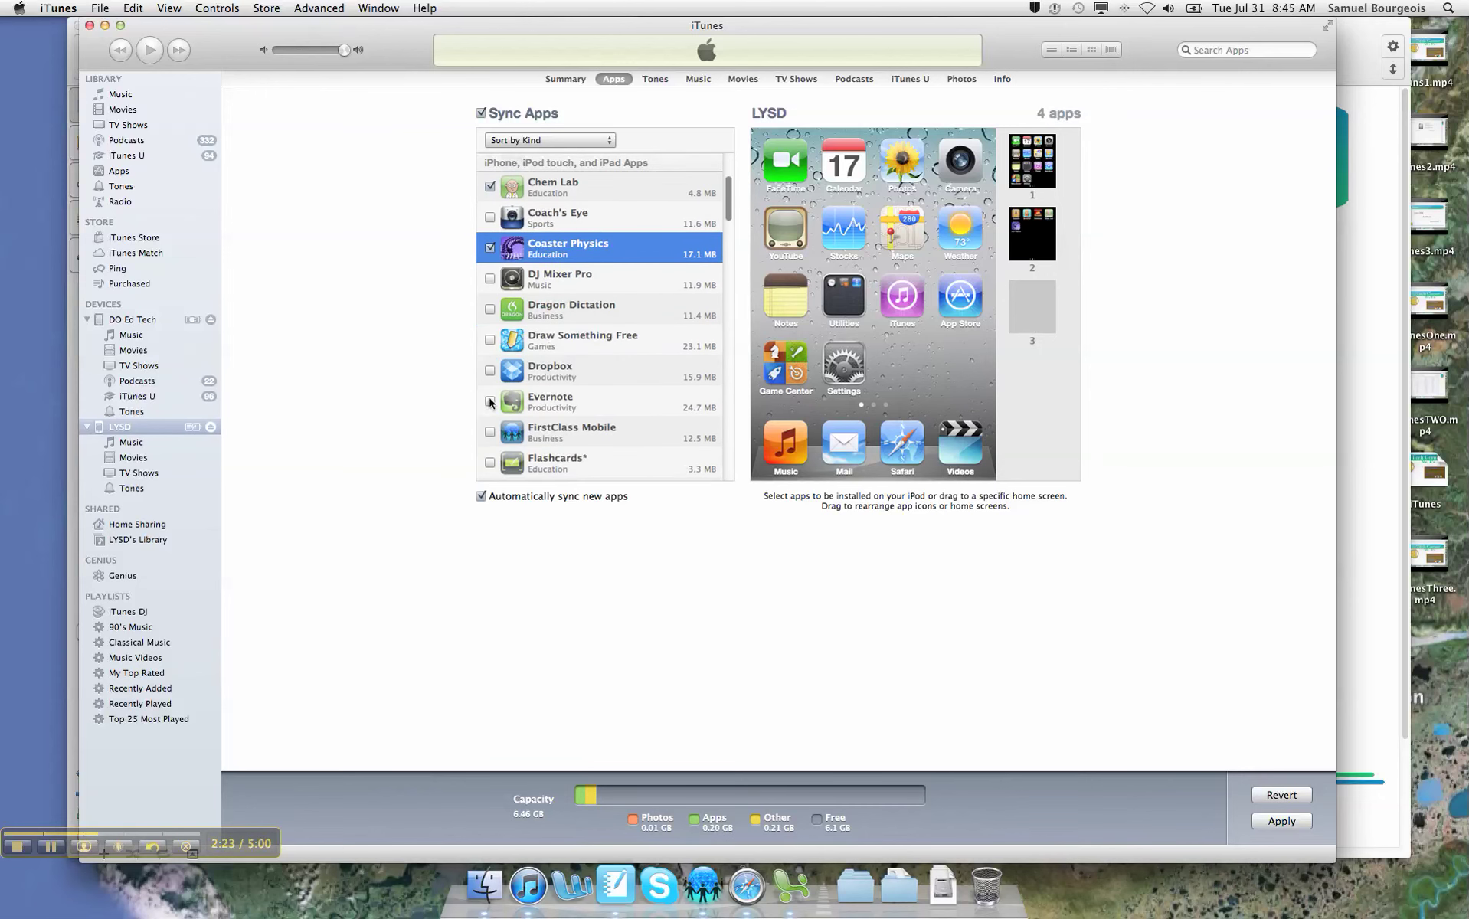
scroll(488, 341, "down", 1)
scroll(488, 341, "down", 2)
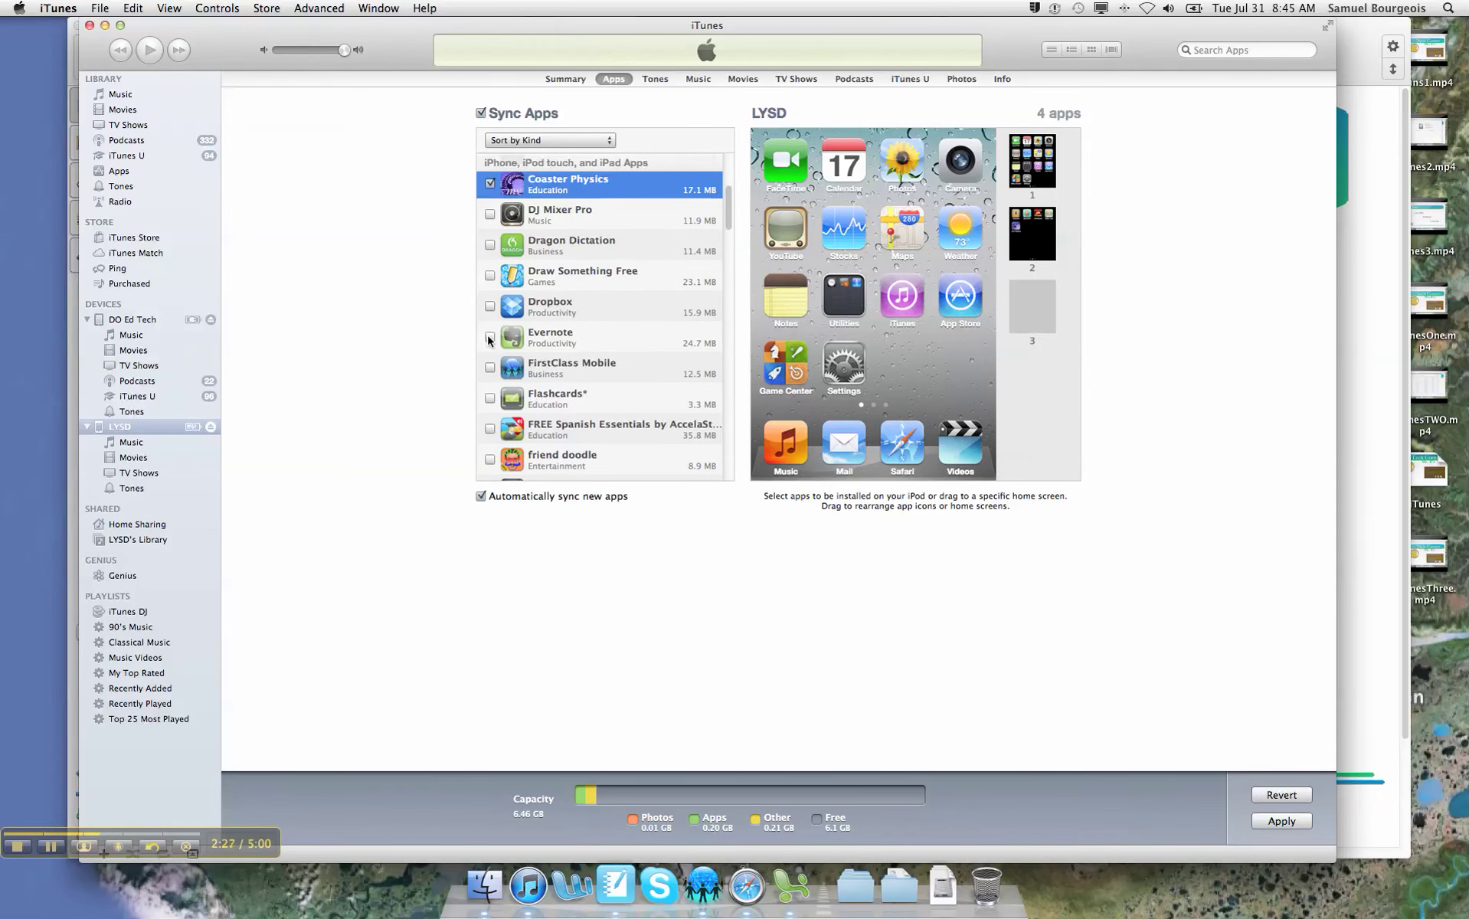
scroll(489, 339, "down", 1)
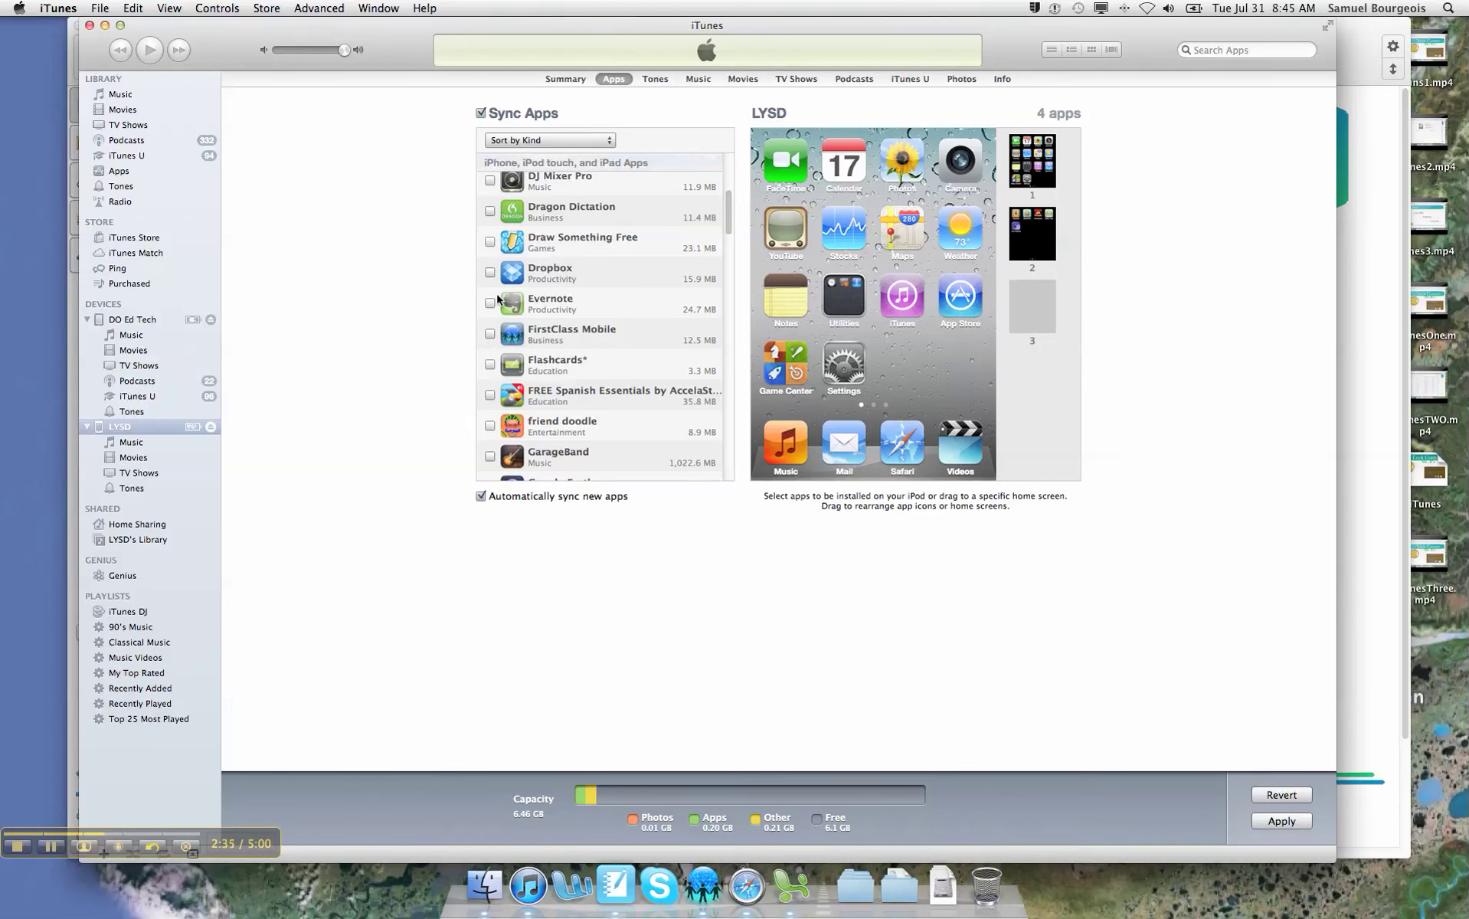
scroll(484, 315, "down", 1)
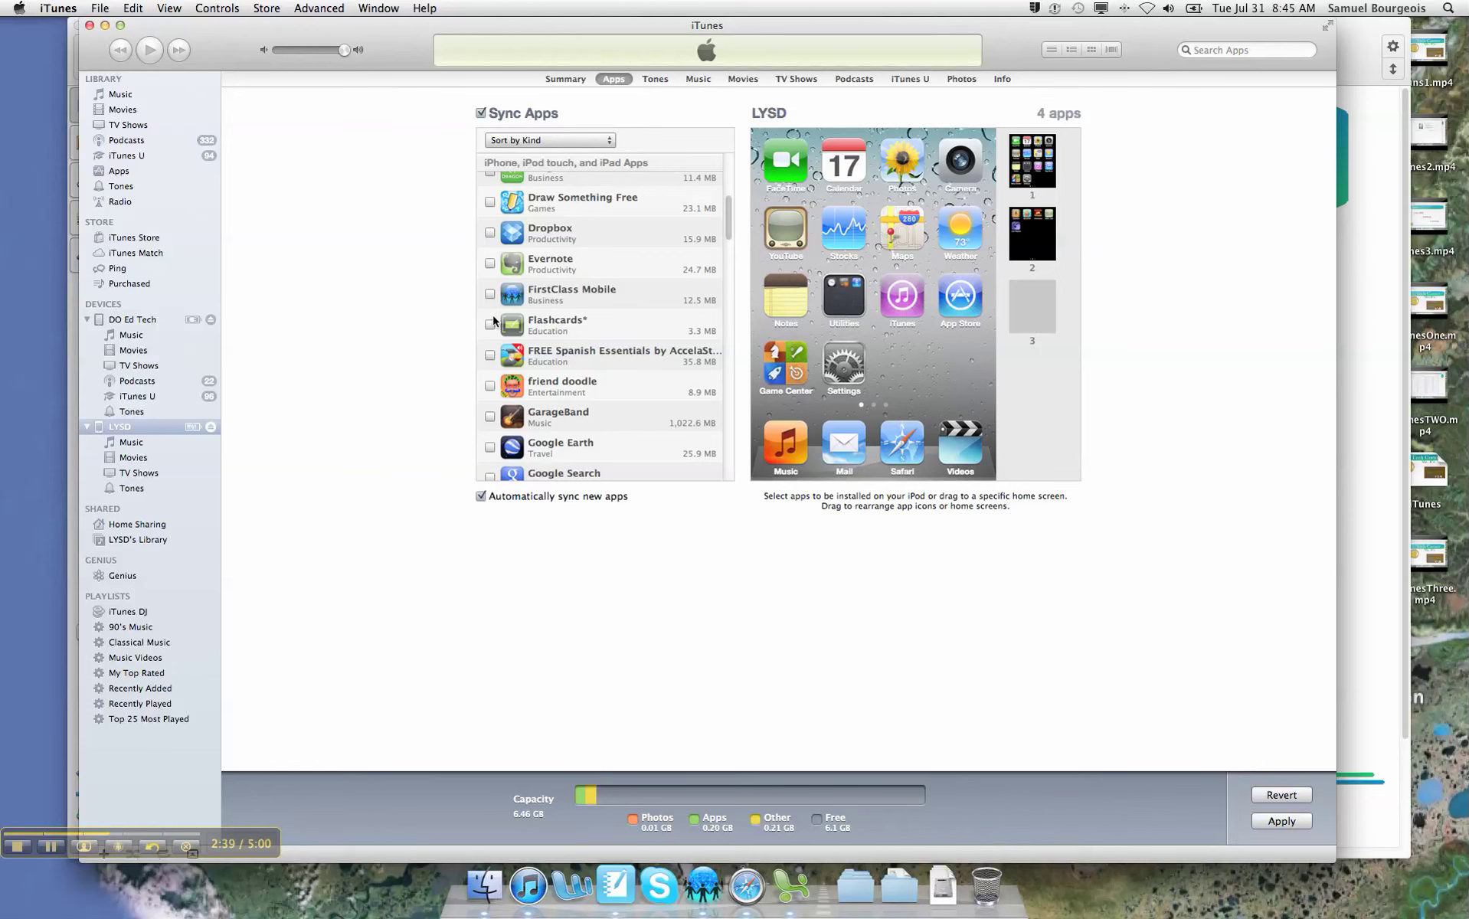
scroll(494, 314, "down", 1)
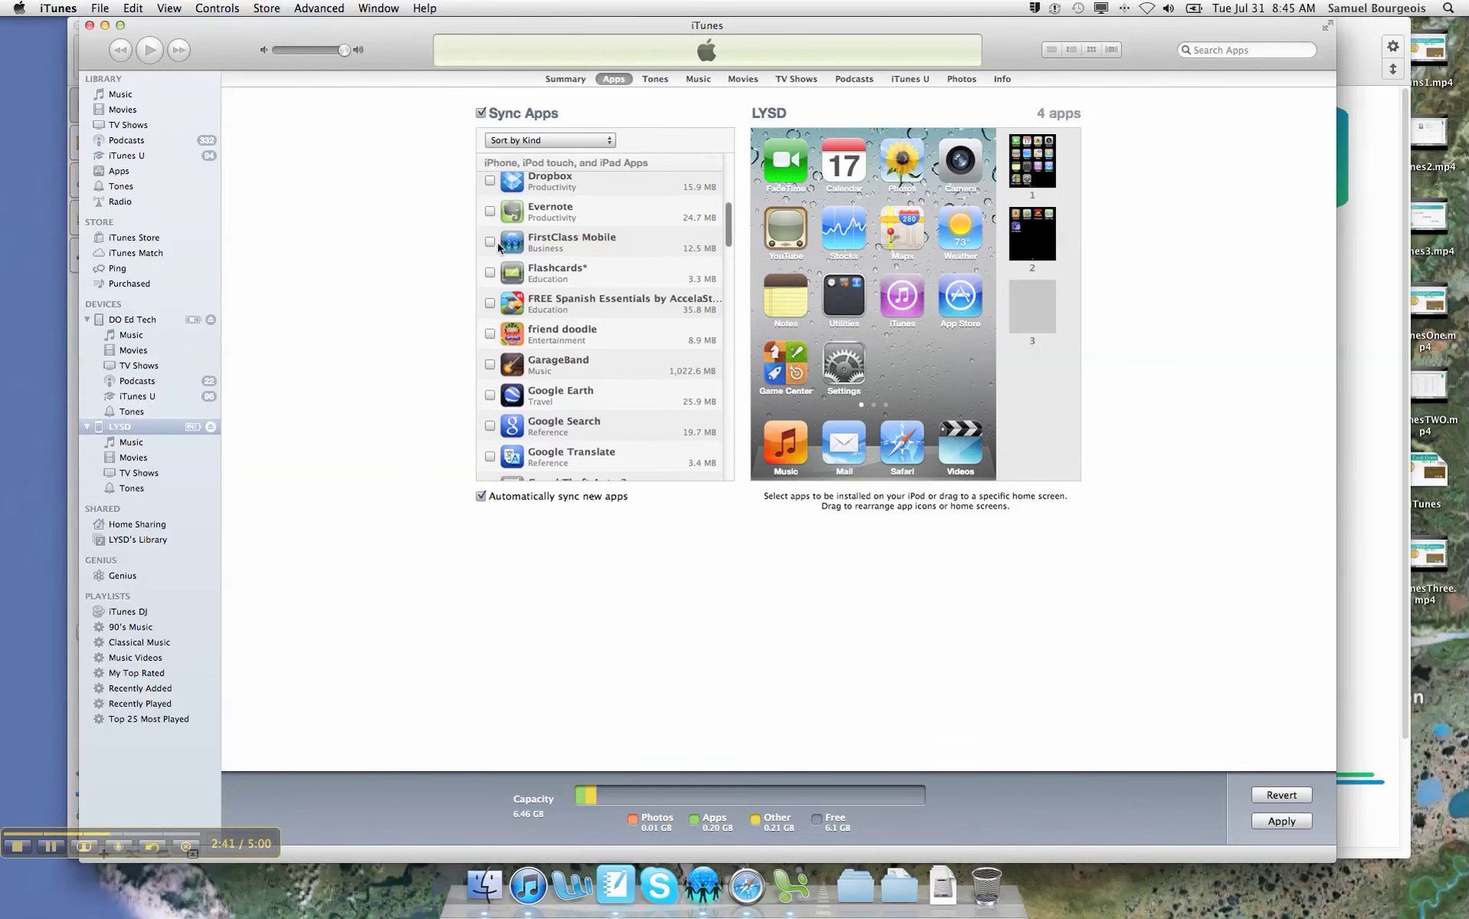
left_click(491, 242)
left_click(491, 273)
scroll(550, 353, "down", 1)
scroll(550, 353, "down", 4)
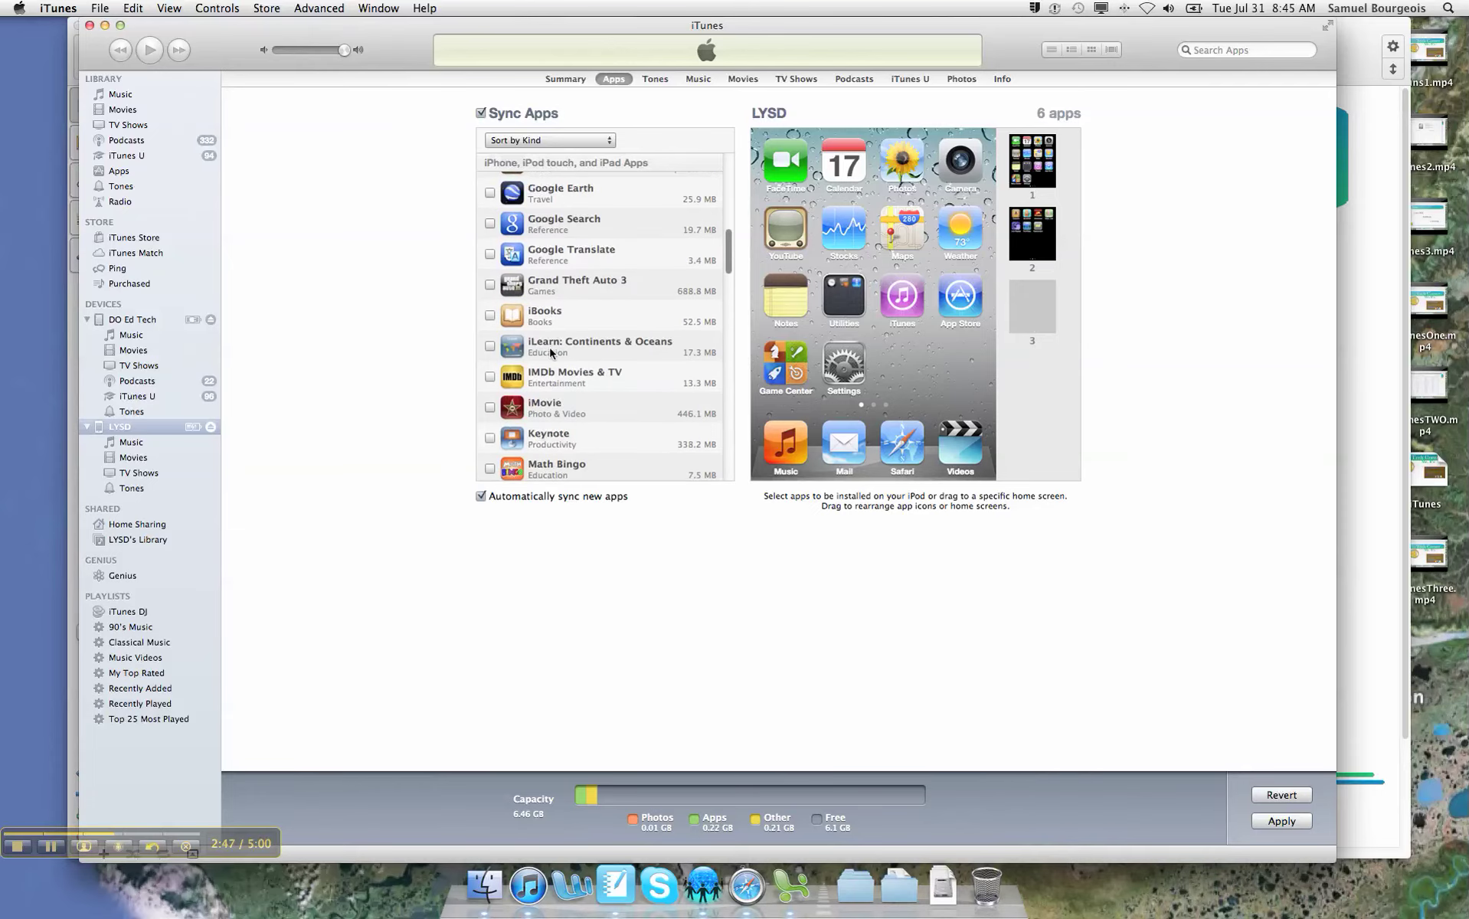
scroll(550, 352, "down", 5)
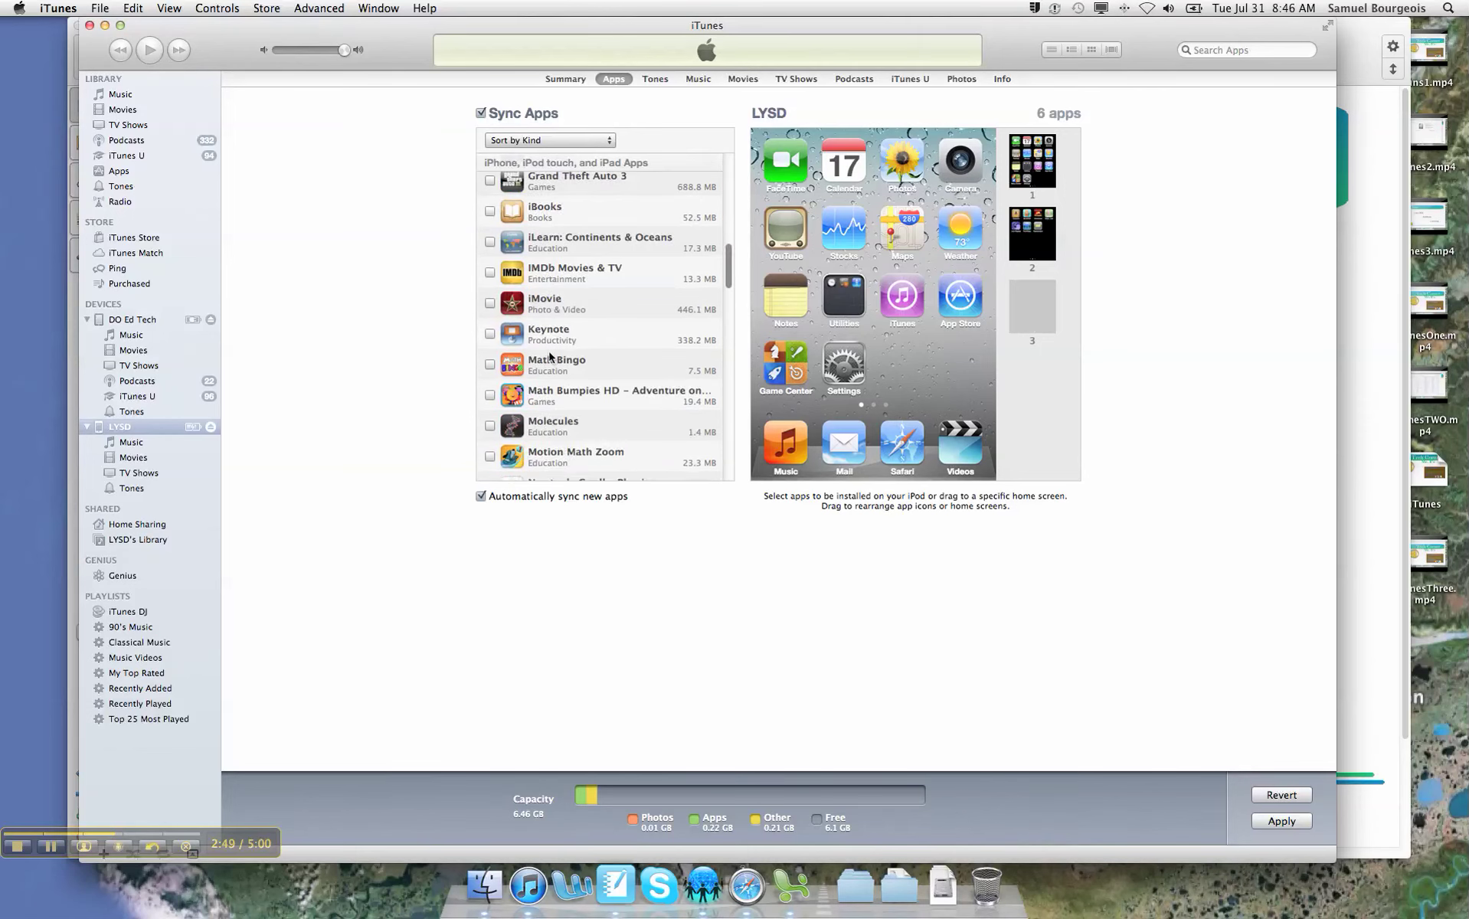
scroll(550, 355, "down", 1)
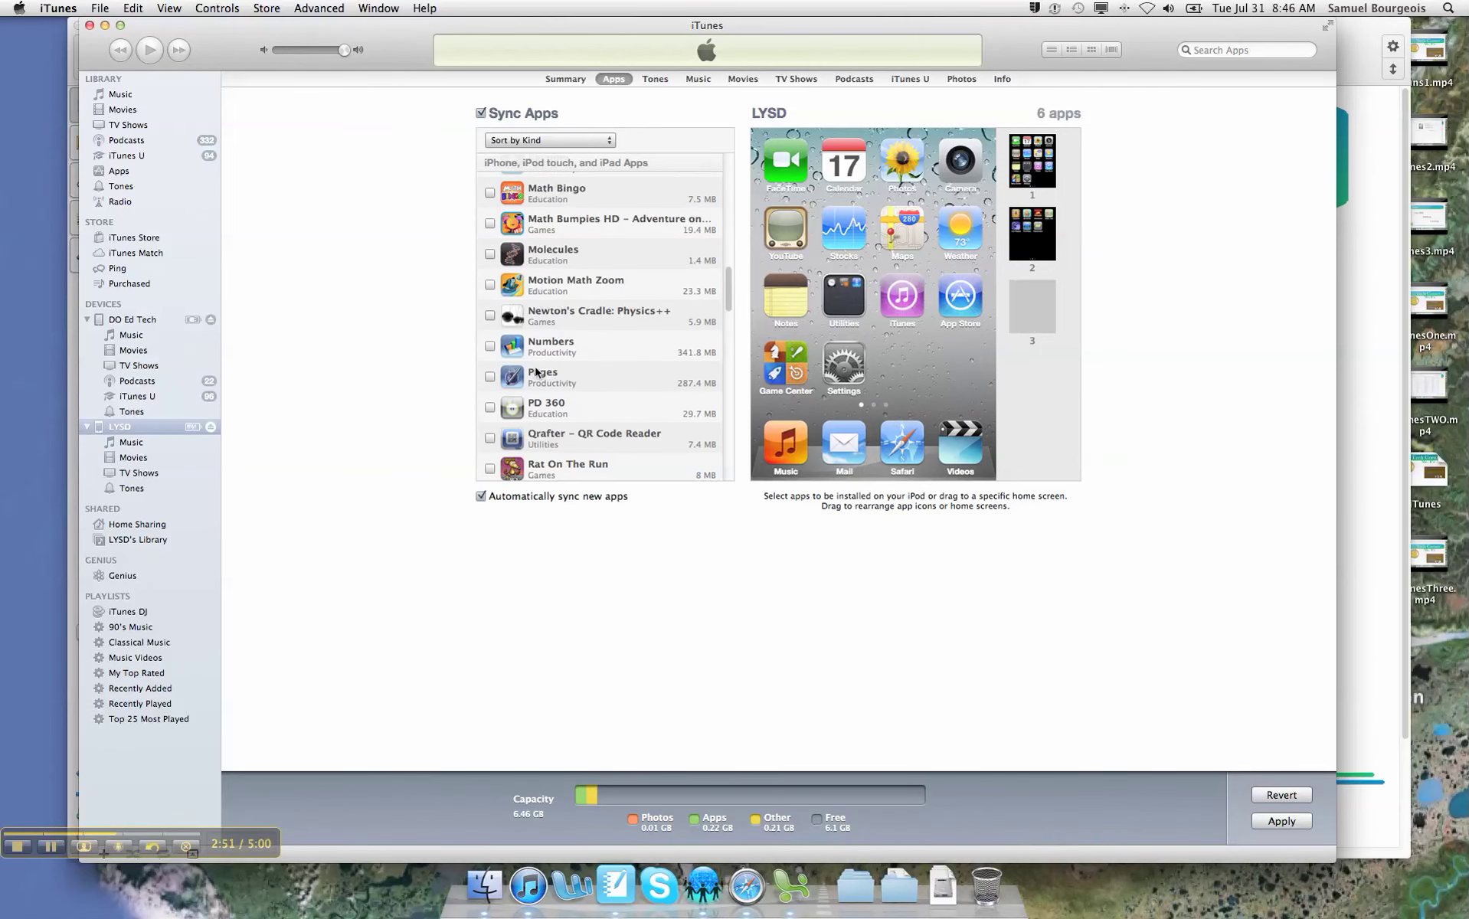
left_click(491, 404)
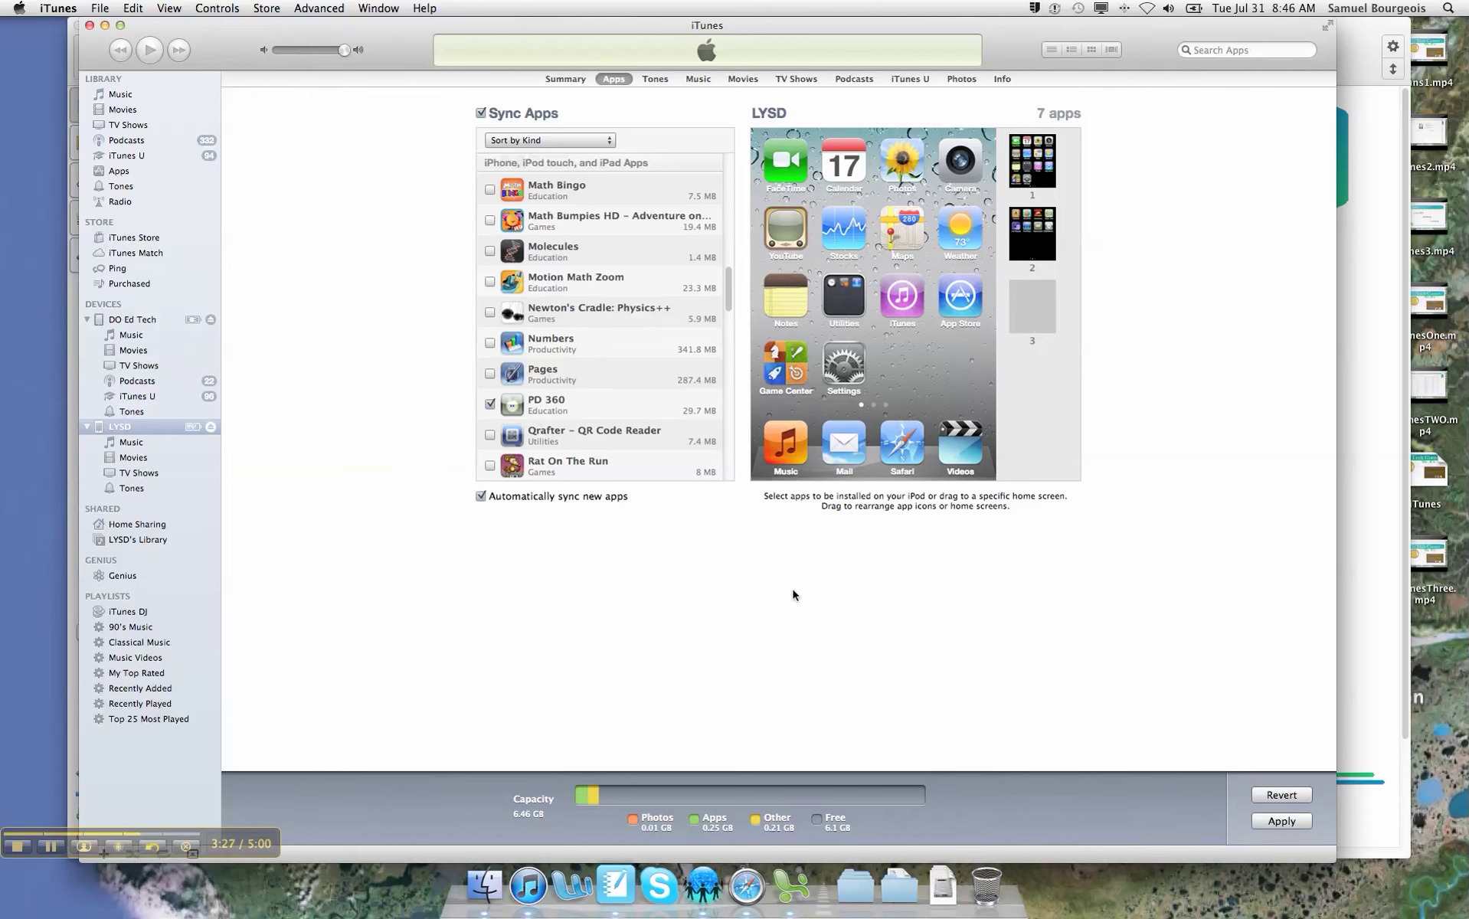
Turn on podcast syncing for the iPod and disable the automatic inclusion of episodes
left_click(691, 80)
left_click(785, 80)
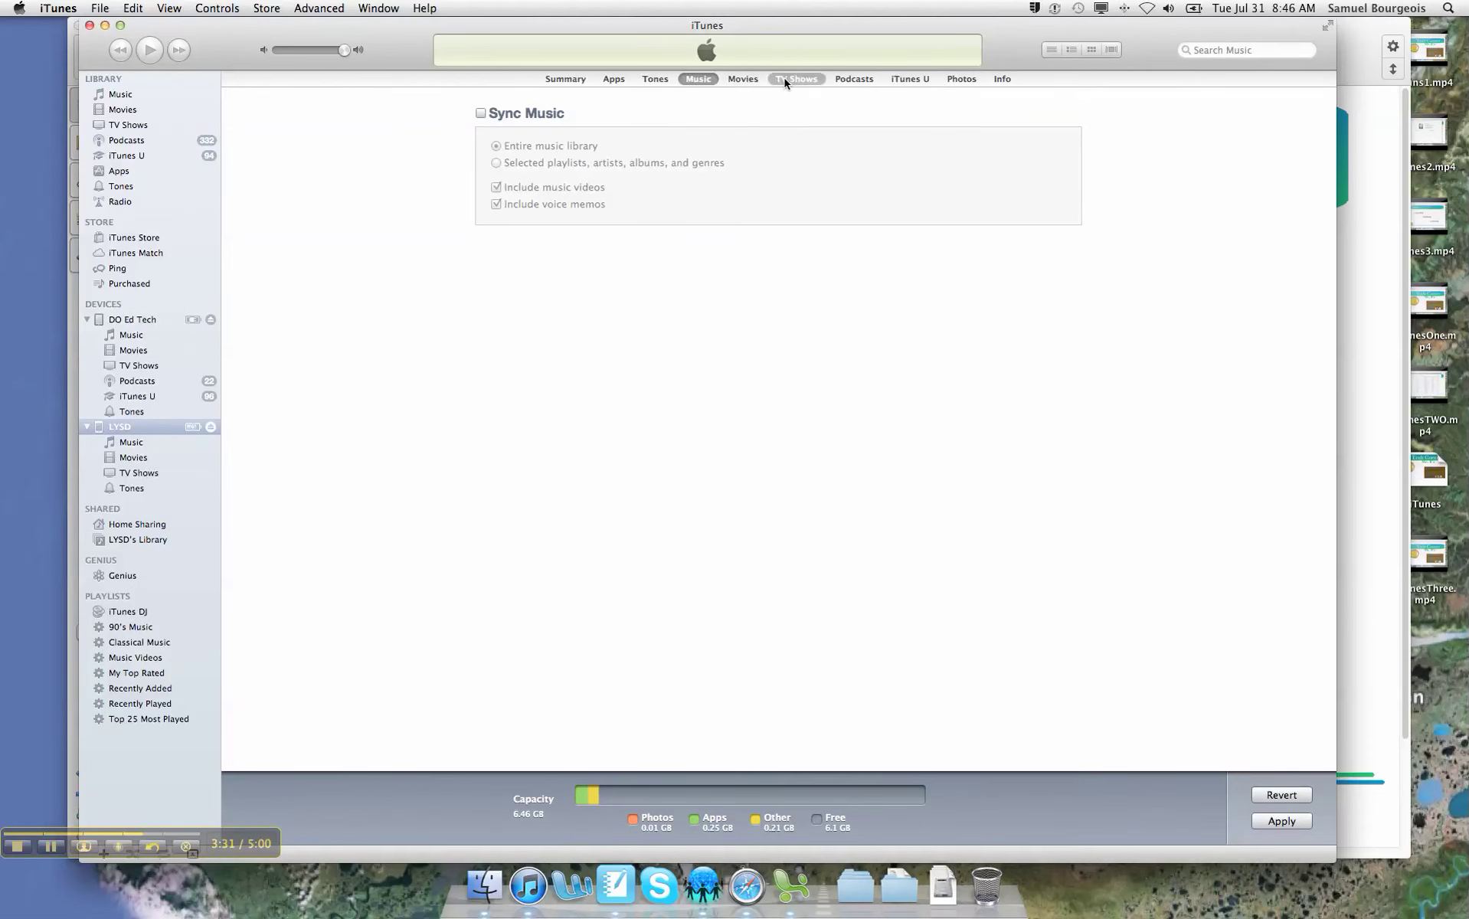
left_click(849, 79)
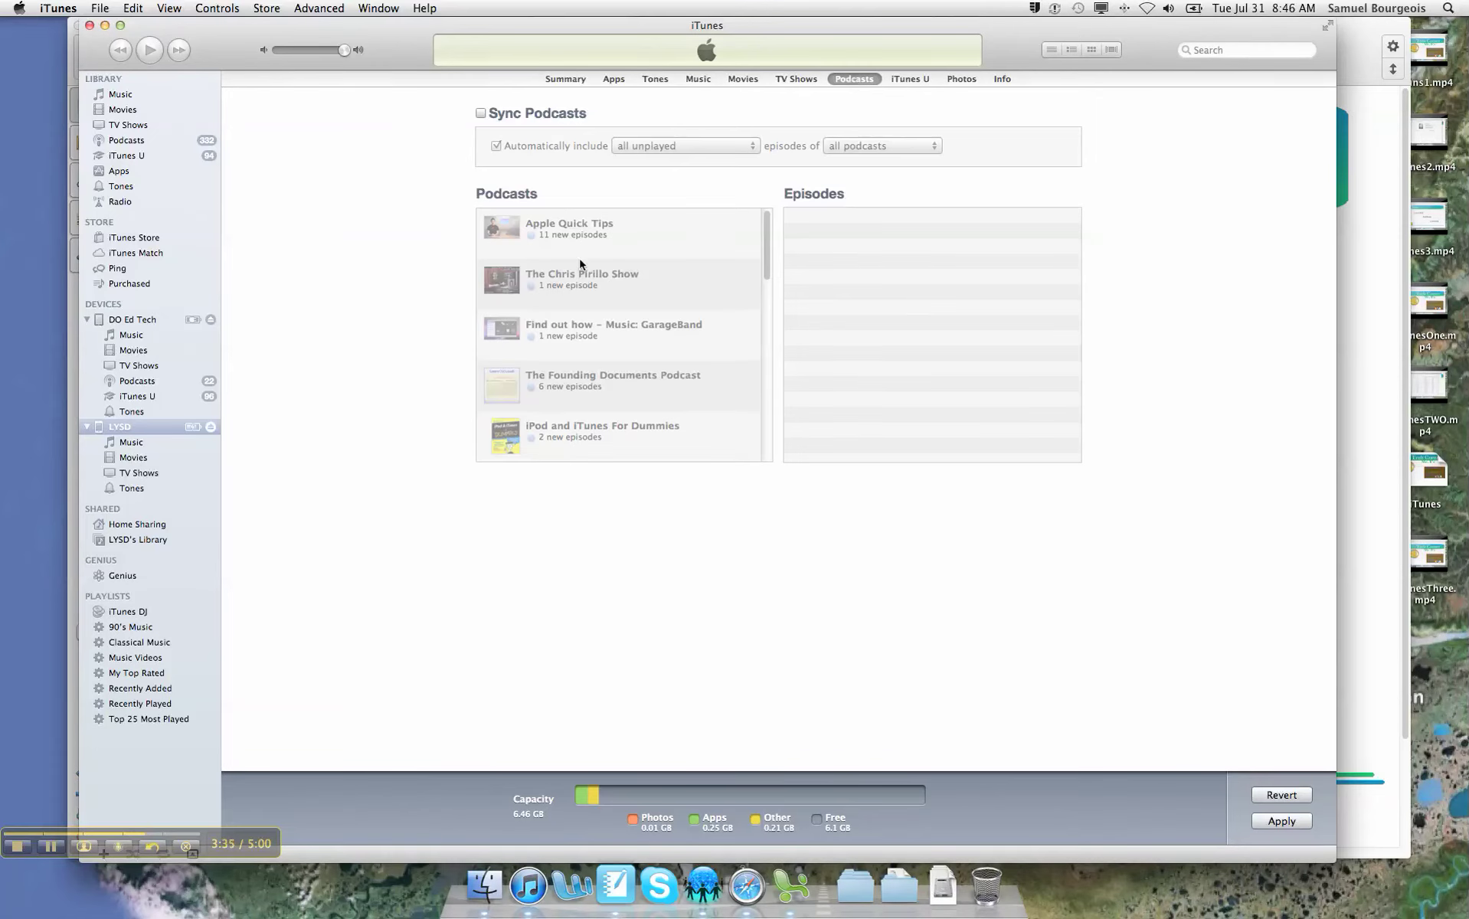
left_click(481, 114)
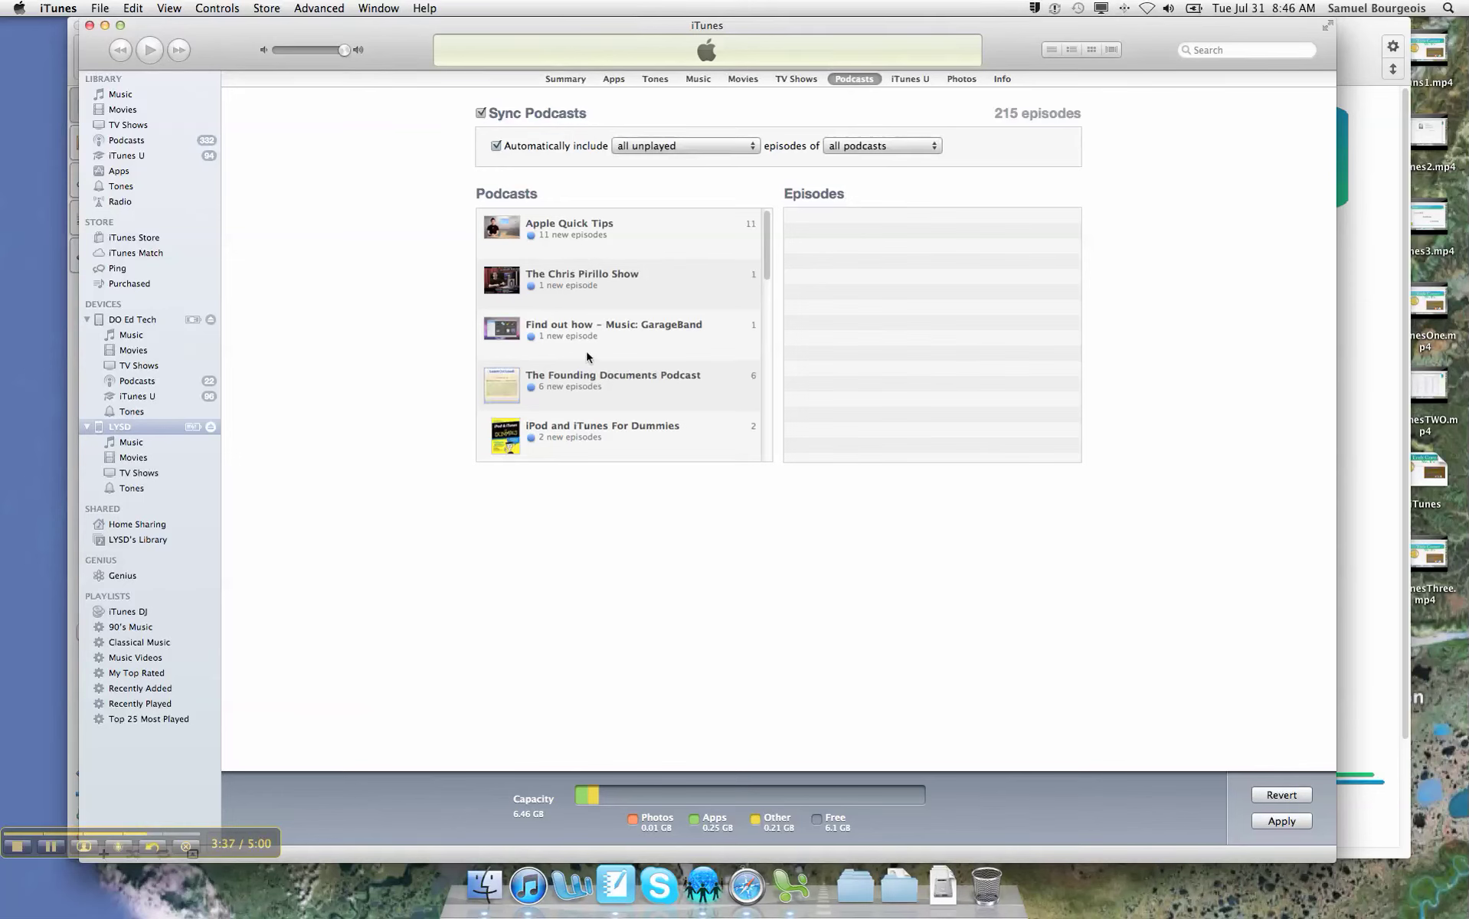
scroll(582, 351, "down", 2)
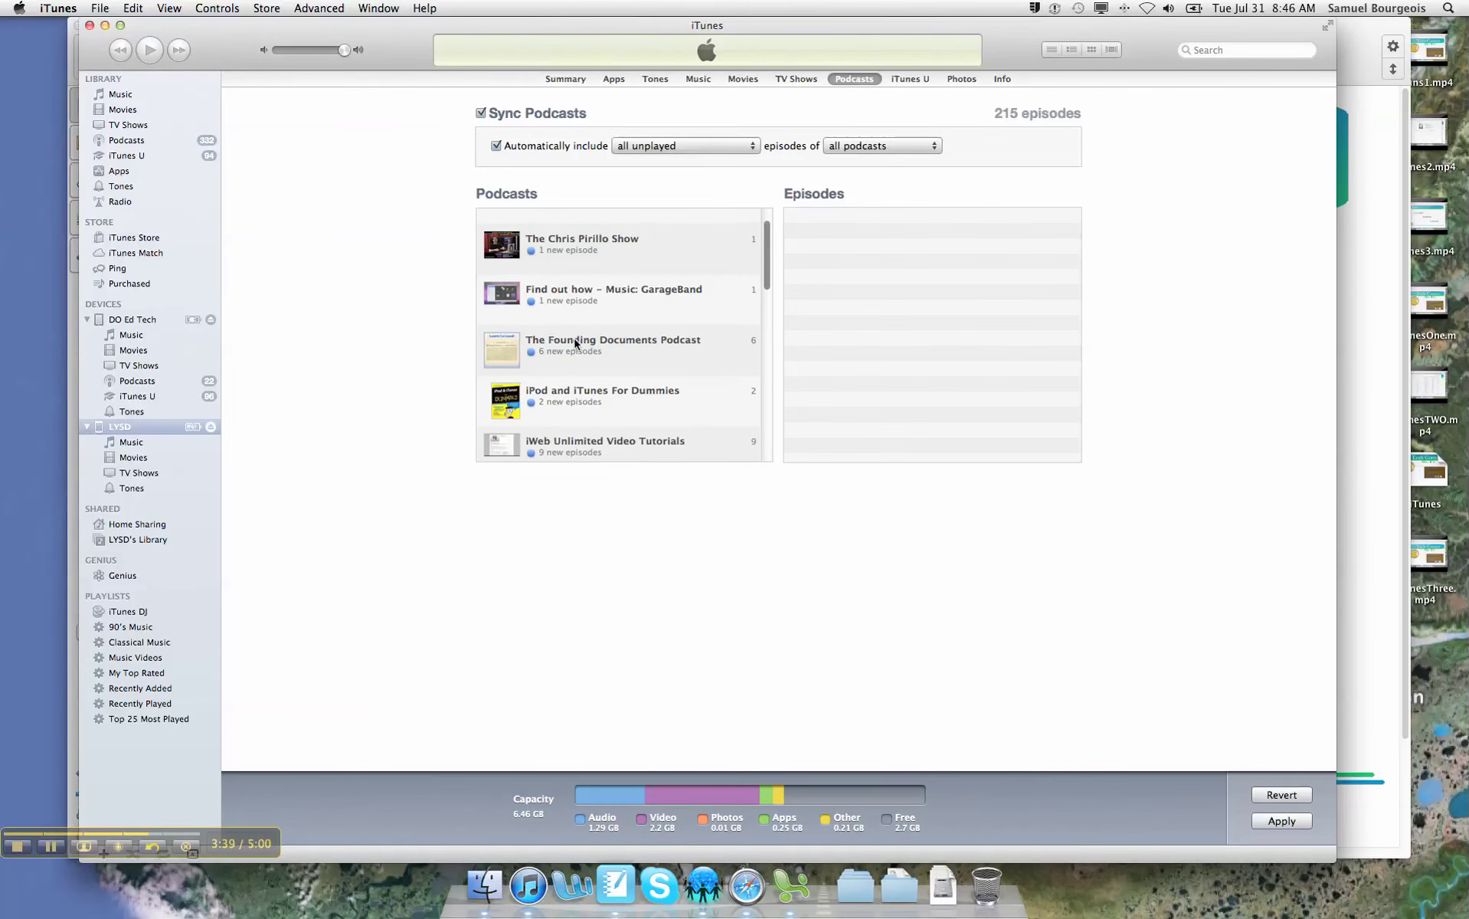
left_click(497, 146)
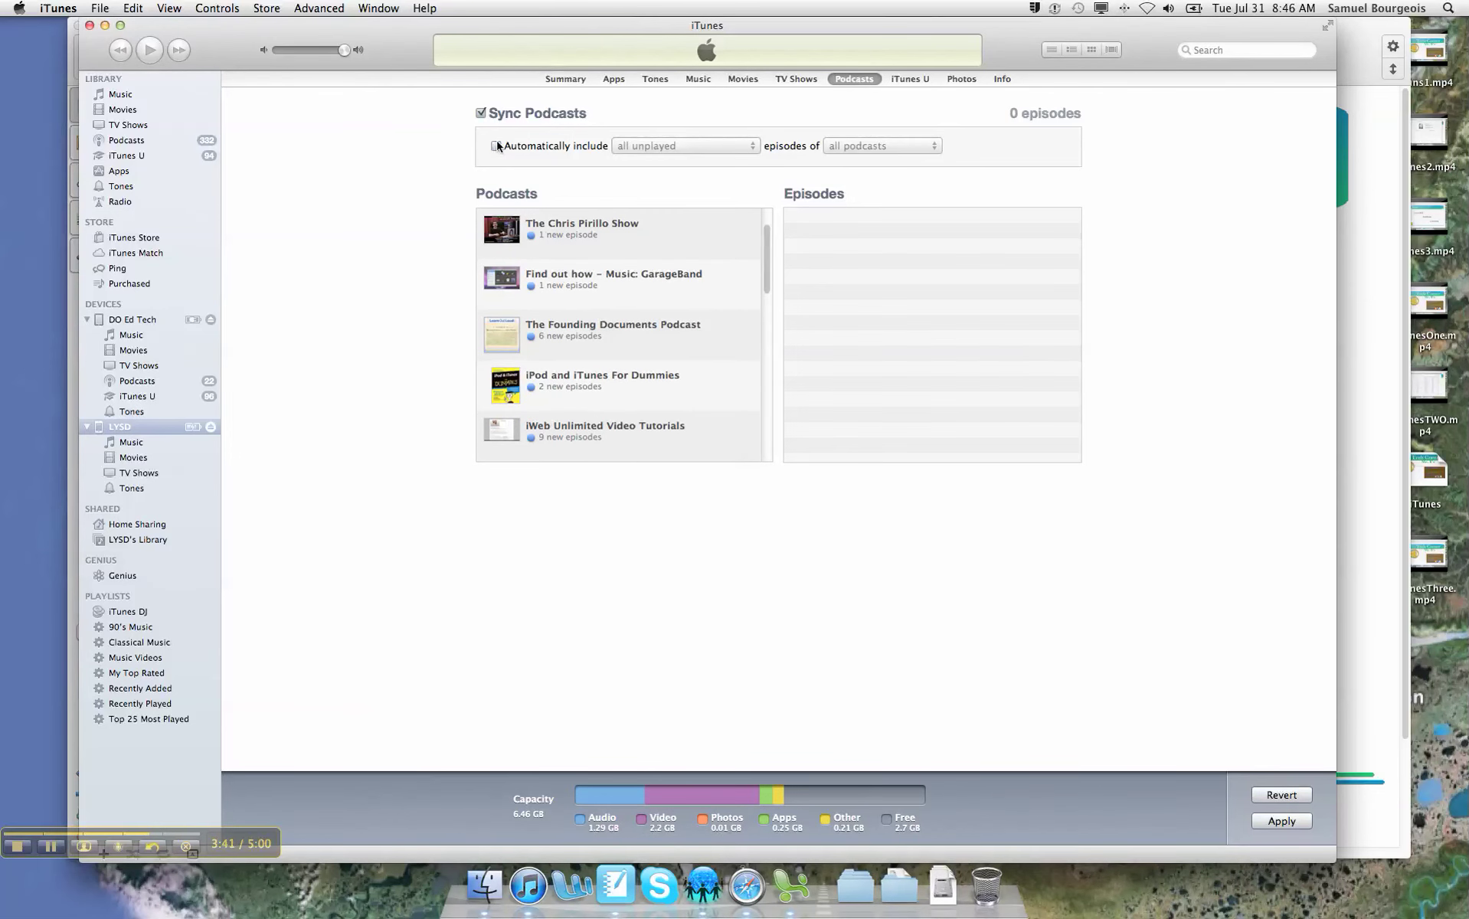
Select the first three episodes of the Learn Spanish | SpanishPod101.com podcast for syncing
scroll(571, 348, "down", 2)
scroll(565, 347, "down", 1)
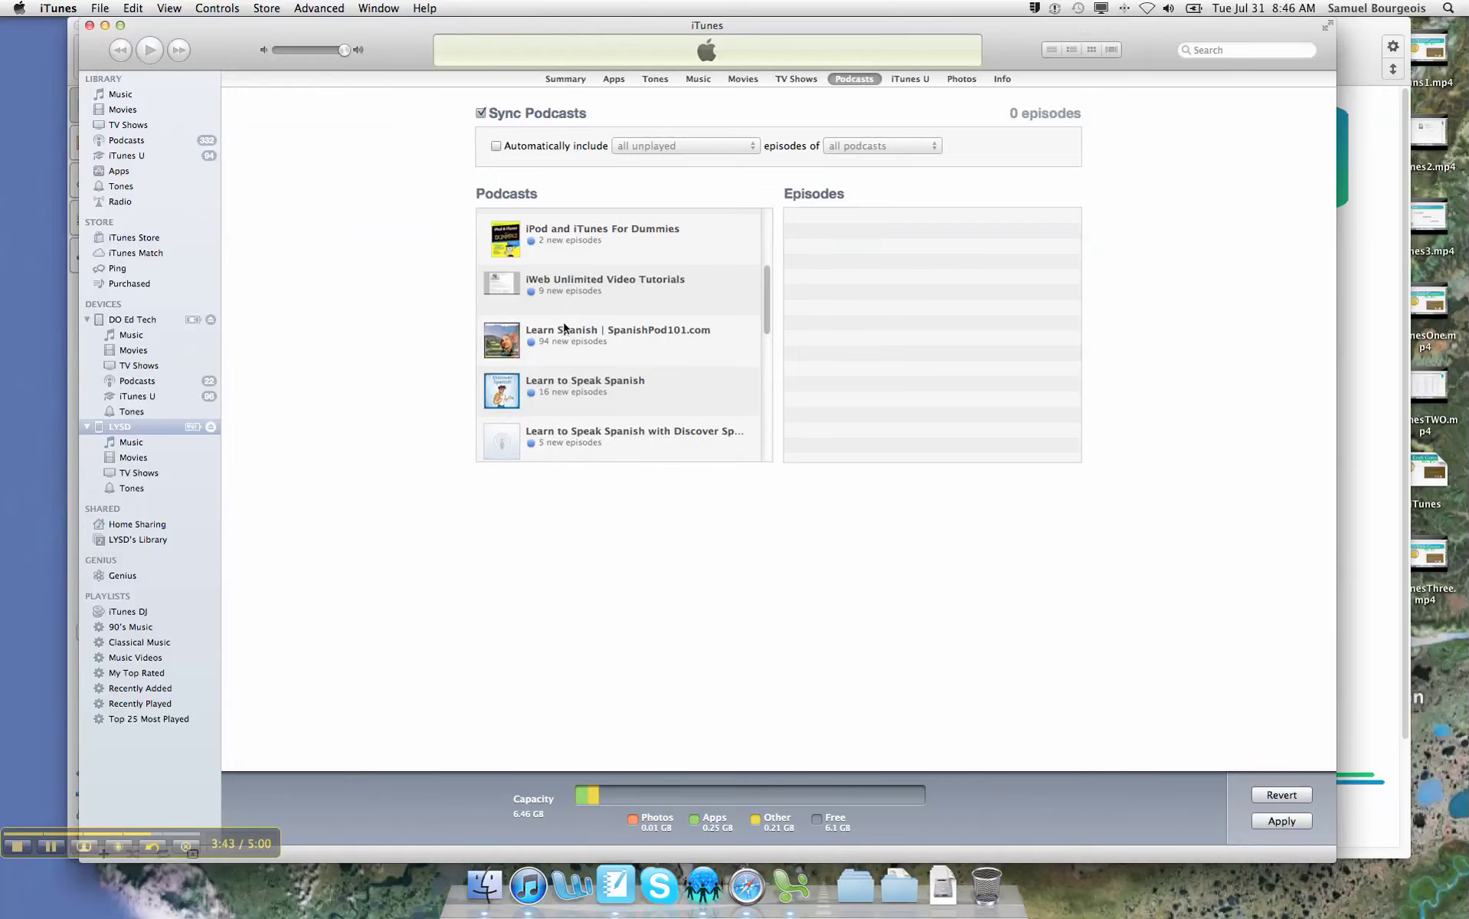
left_click(567, 343)
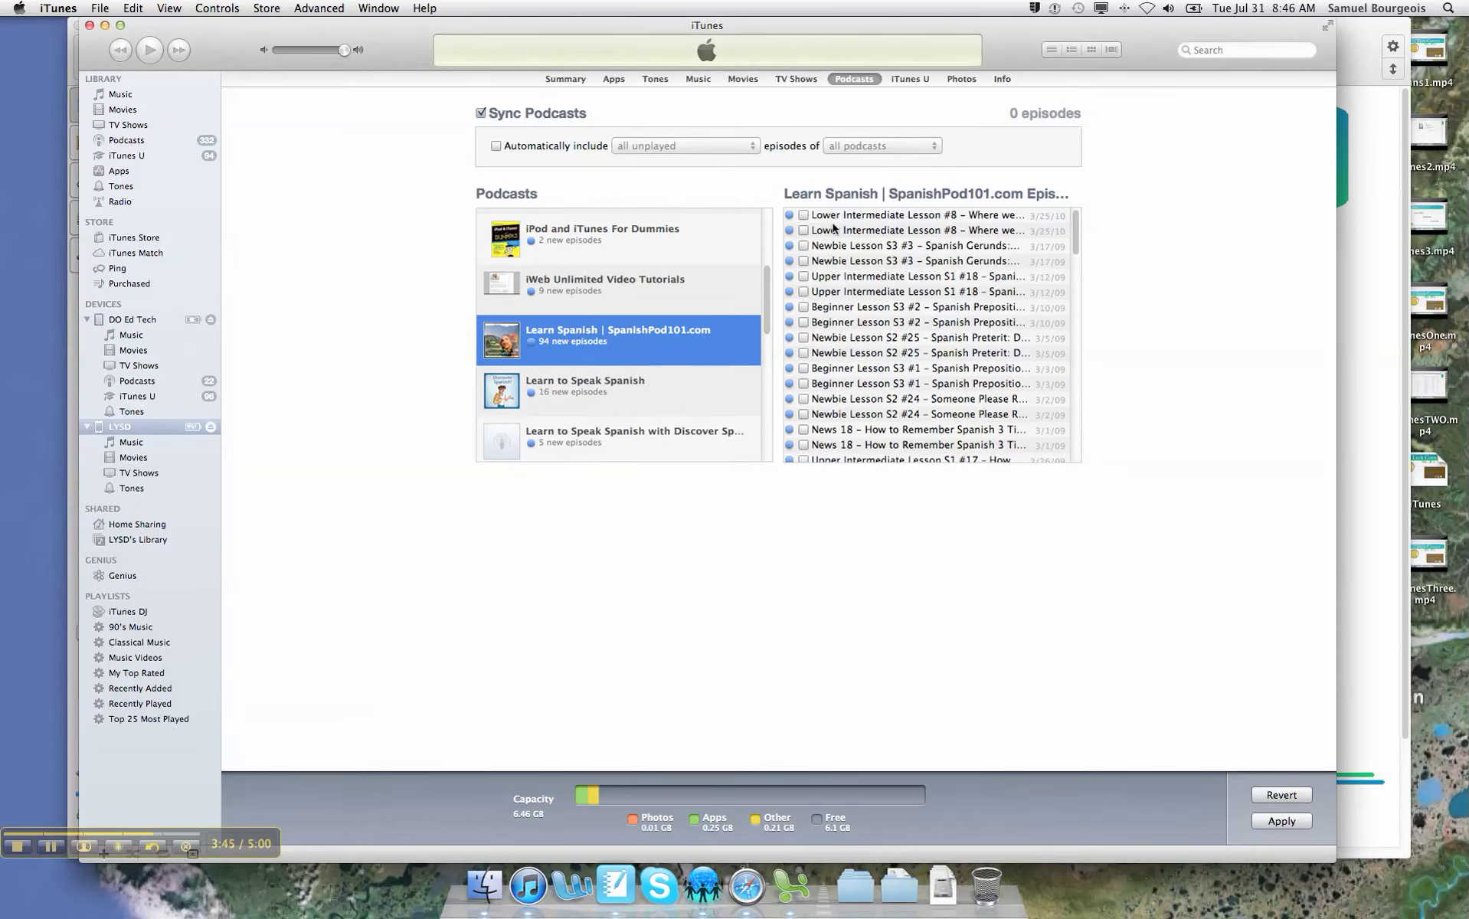
left_click(804, 215)
left_click(803, 231)
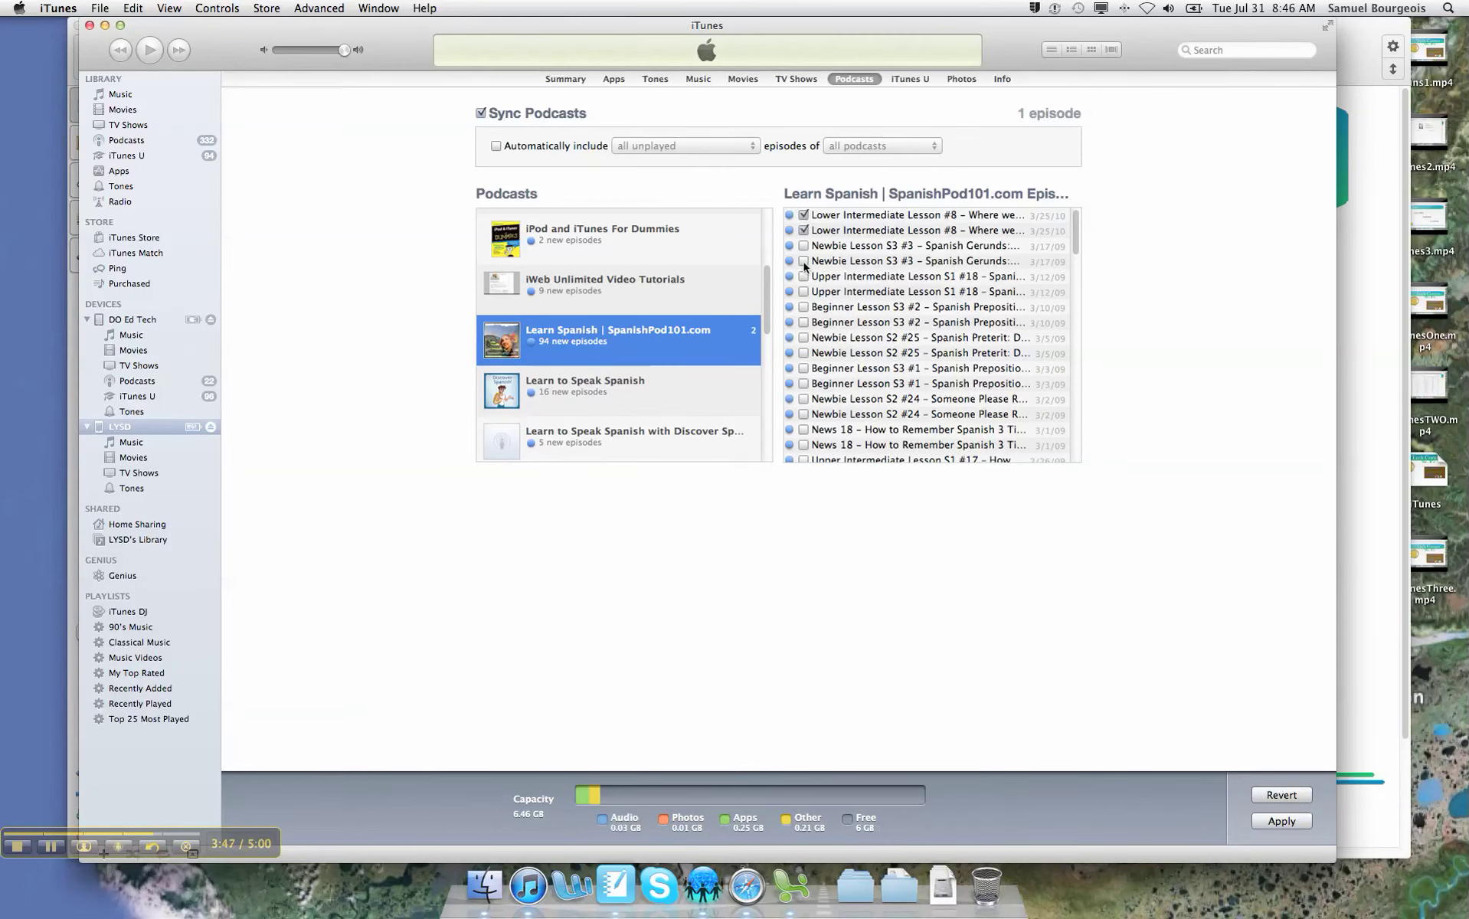
left_click(803, 246)
Apply the sync, transferring the iPod's purchased items to the library and declining usage reports to Apple with "Do not ask me again" unchecked
left_click(1264, 821)
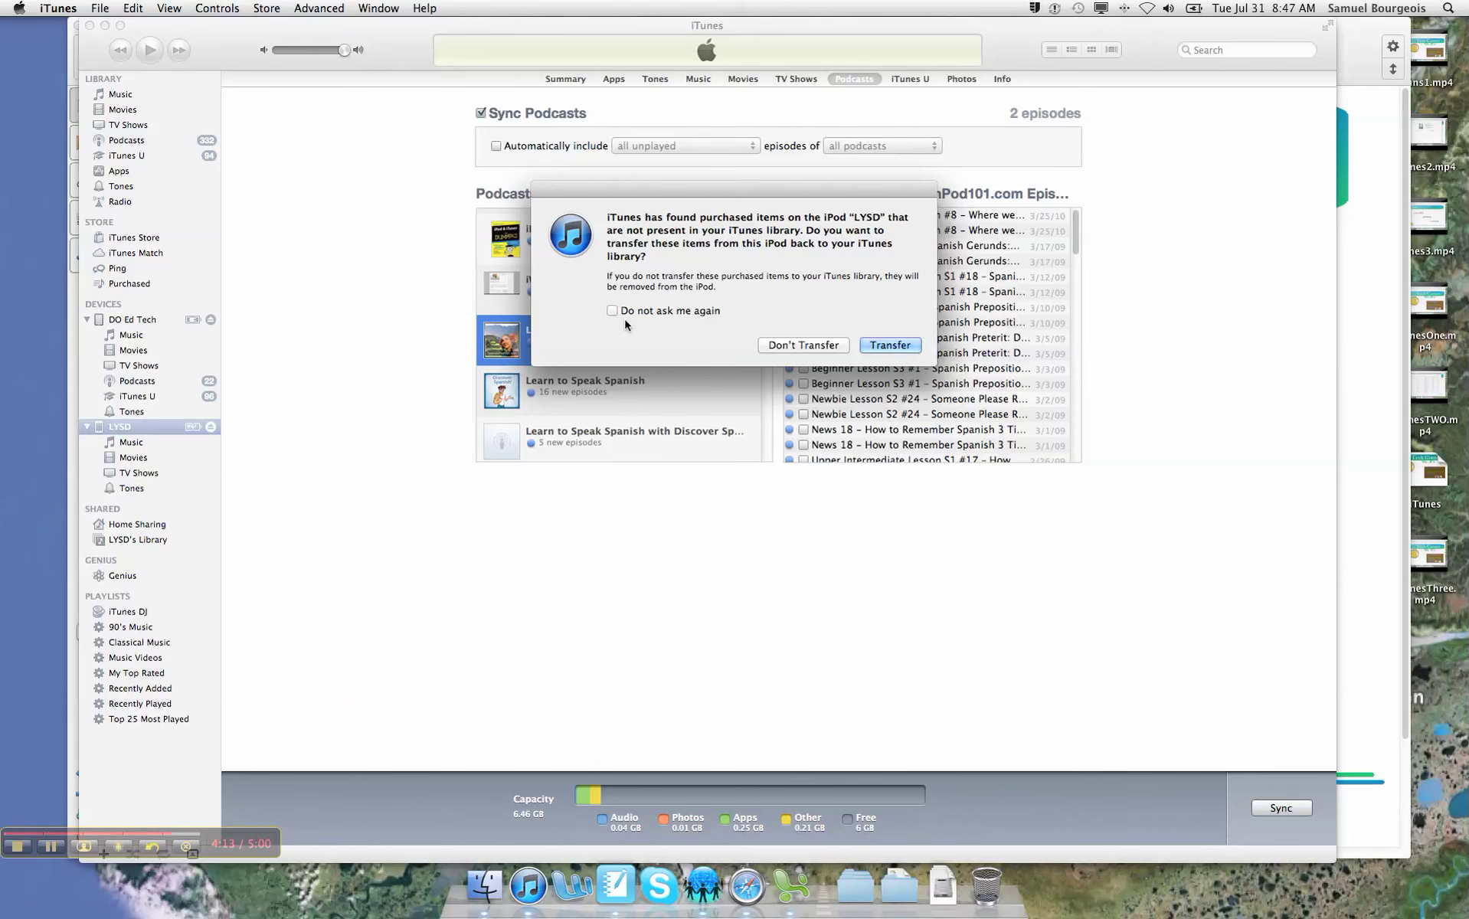
left_click(871, 347)
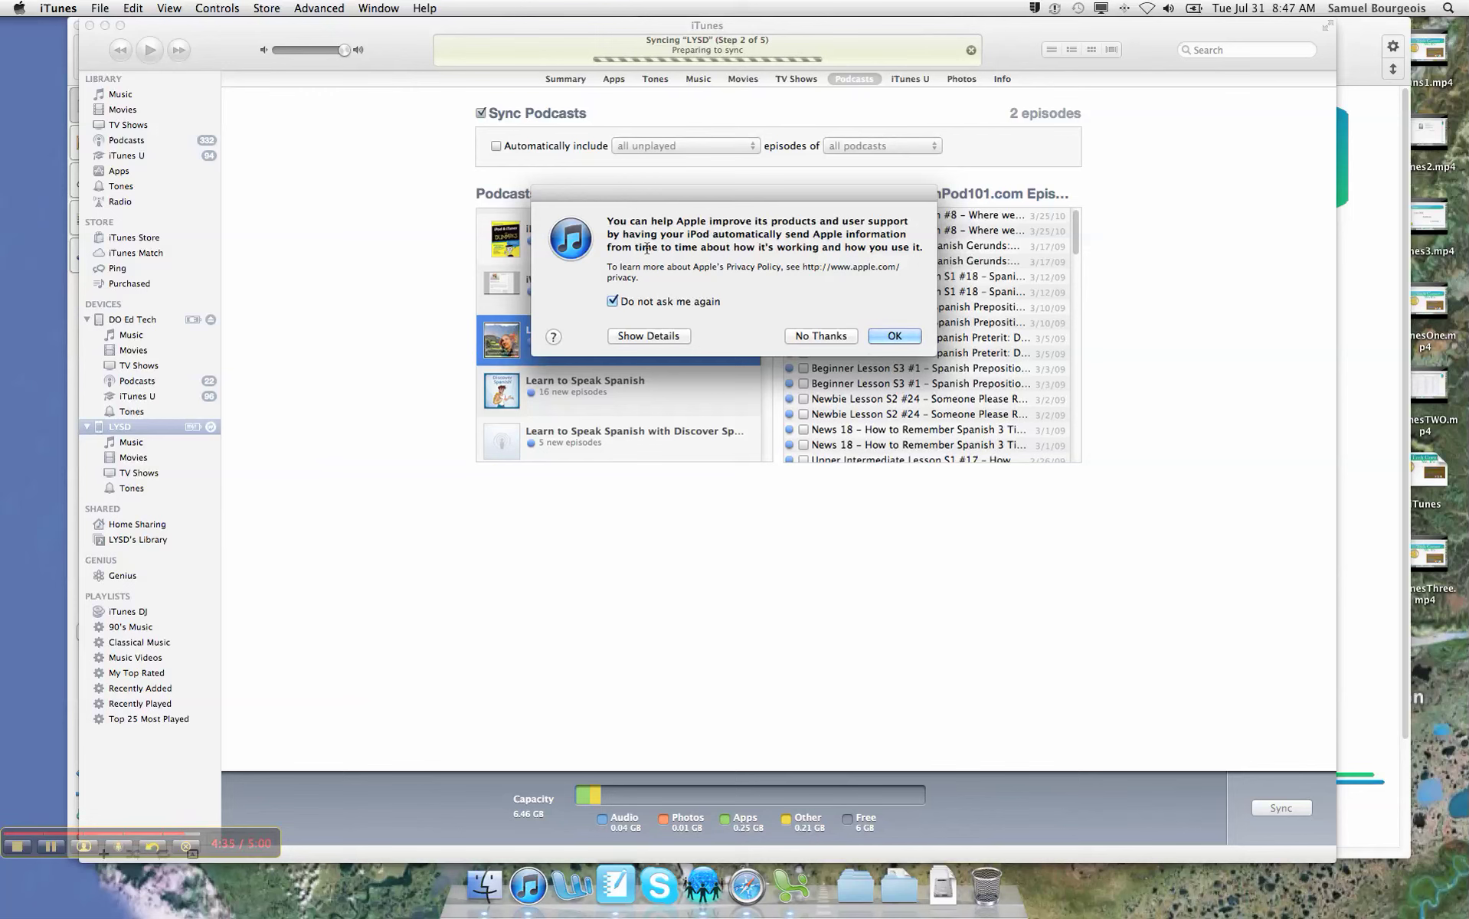
left_click(612, 302)
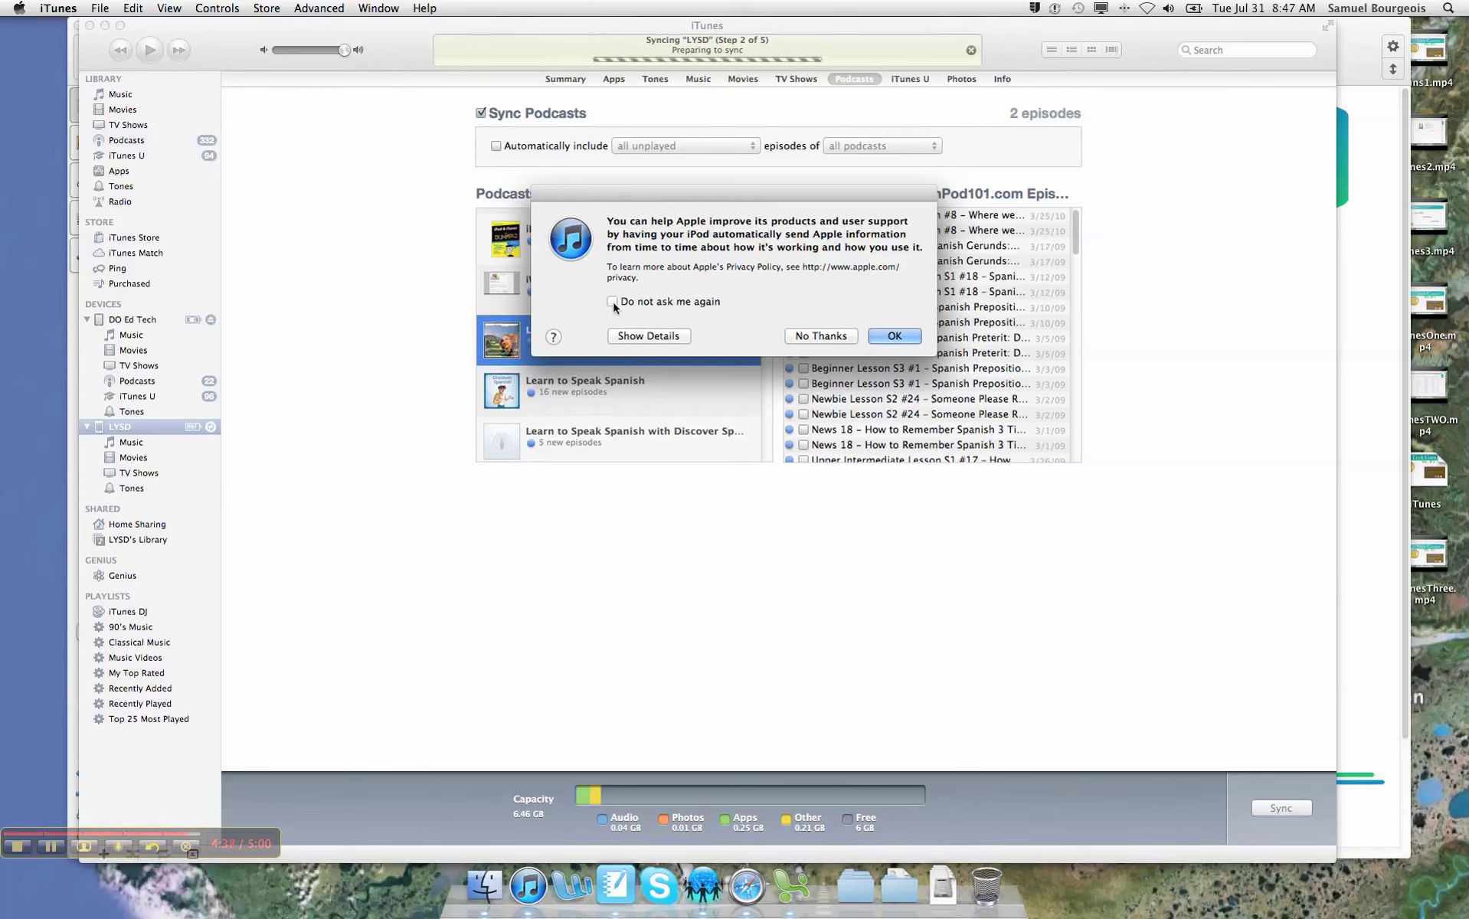
left_click(826, 334)
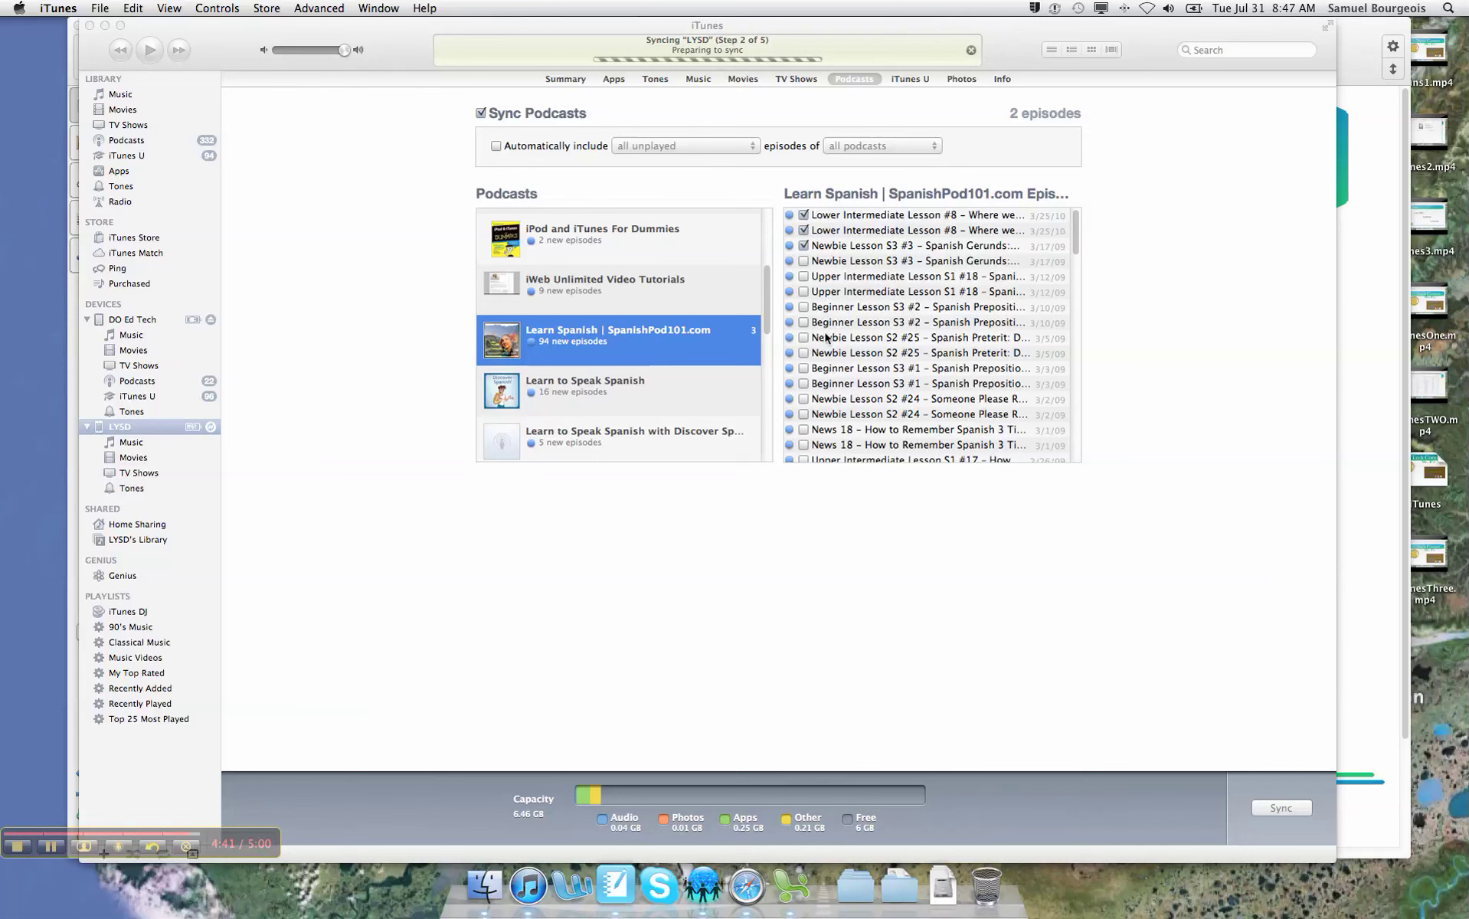